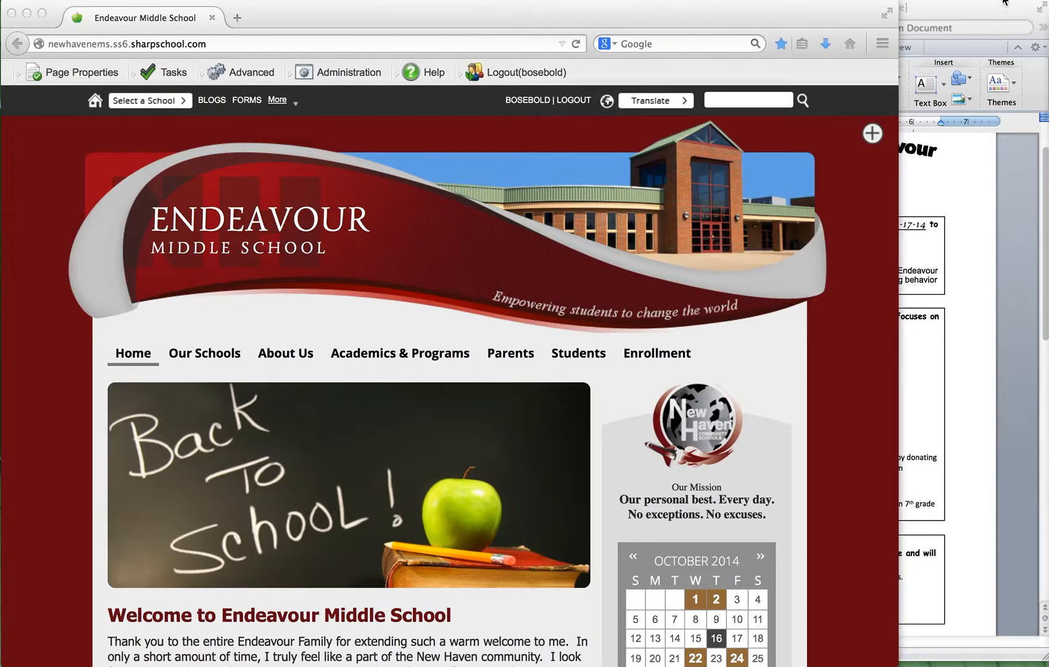
# Examine the October Happenings document in Word, and in the browser look through the school homepage down to its Recent News section.
pyautogui.click(986, 8)
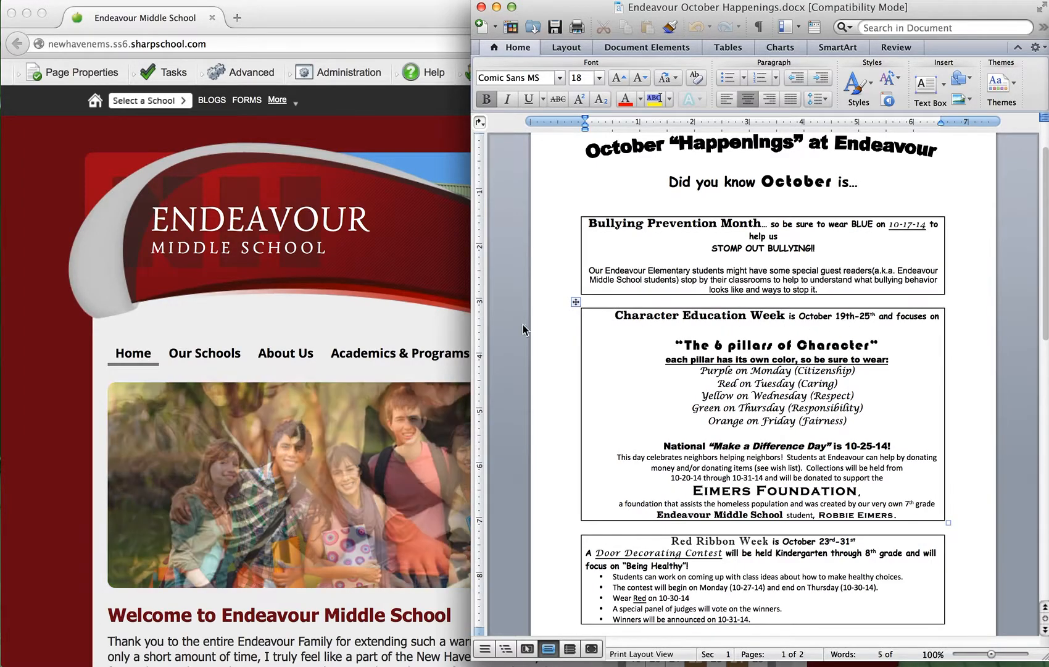
pyautogui.click(72, 377)
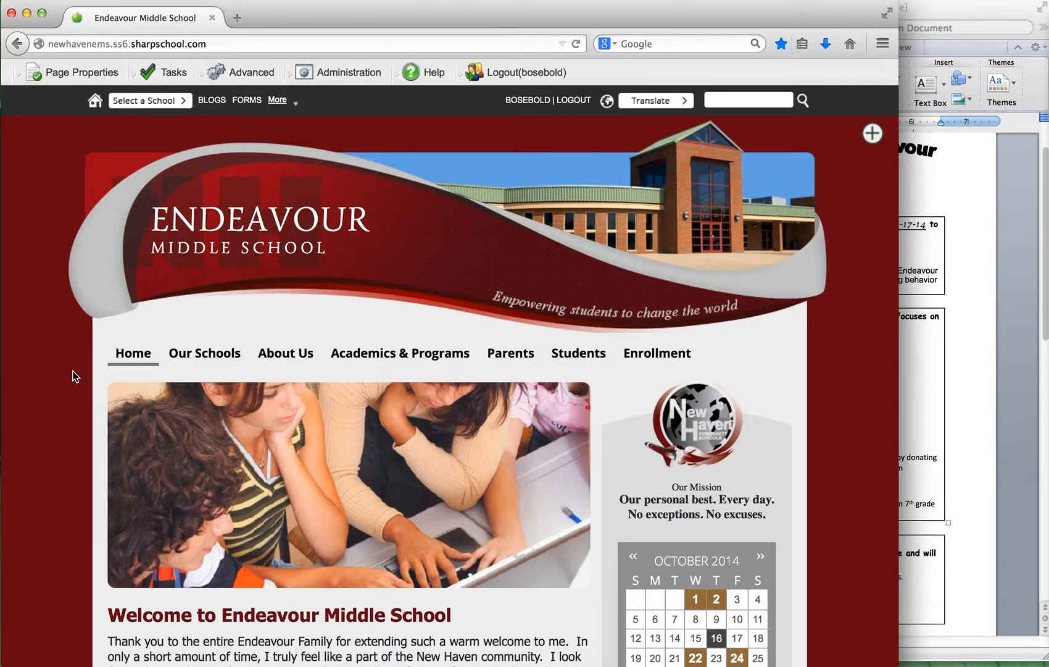
pyautogui.scroll(-5, 72, 377)
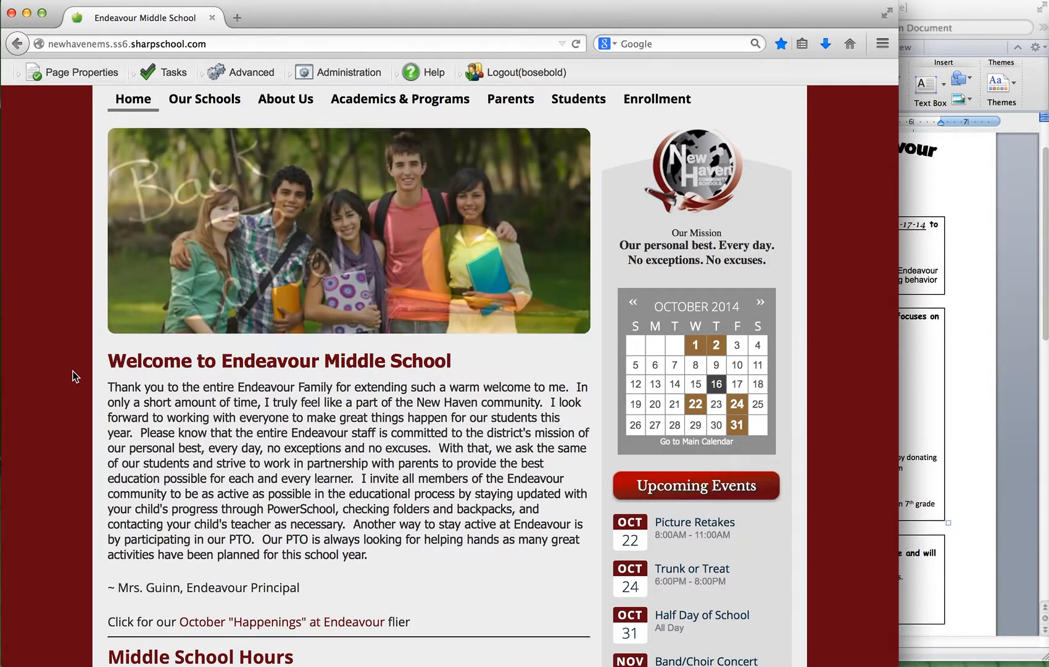
pyautogui.scroll(-5, 72, 377)
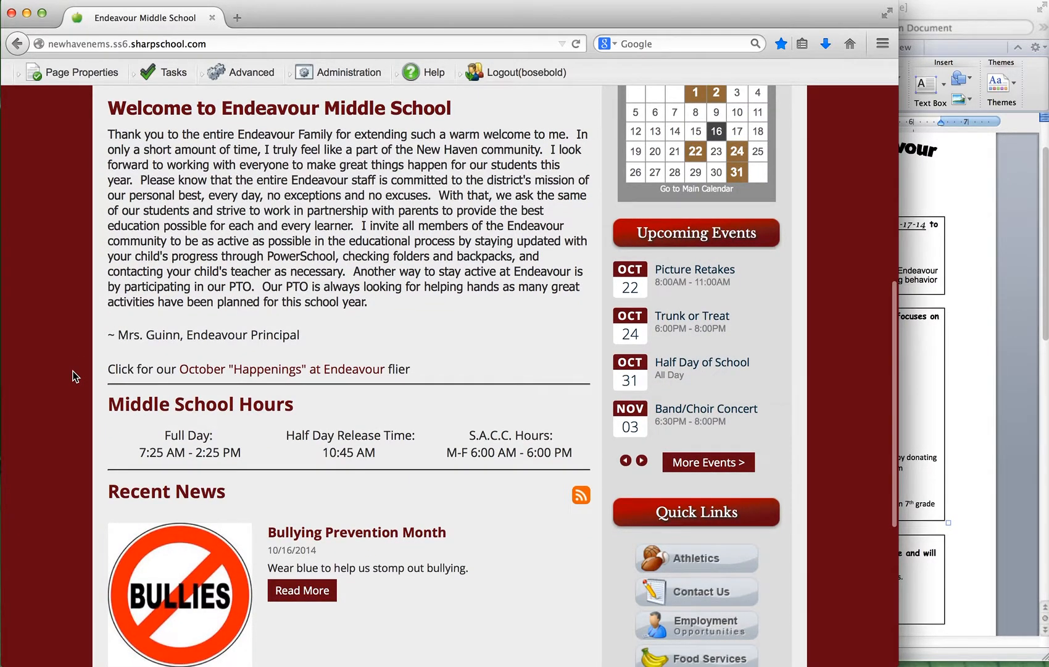
pyautogui.scroll(-5, 72, 376)
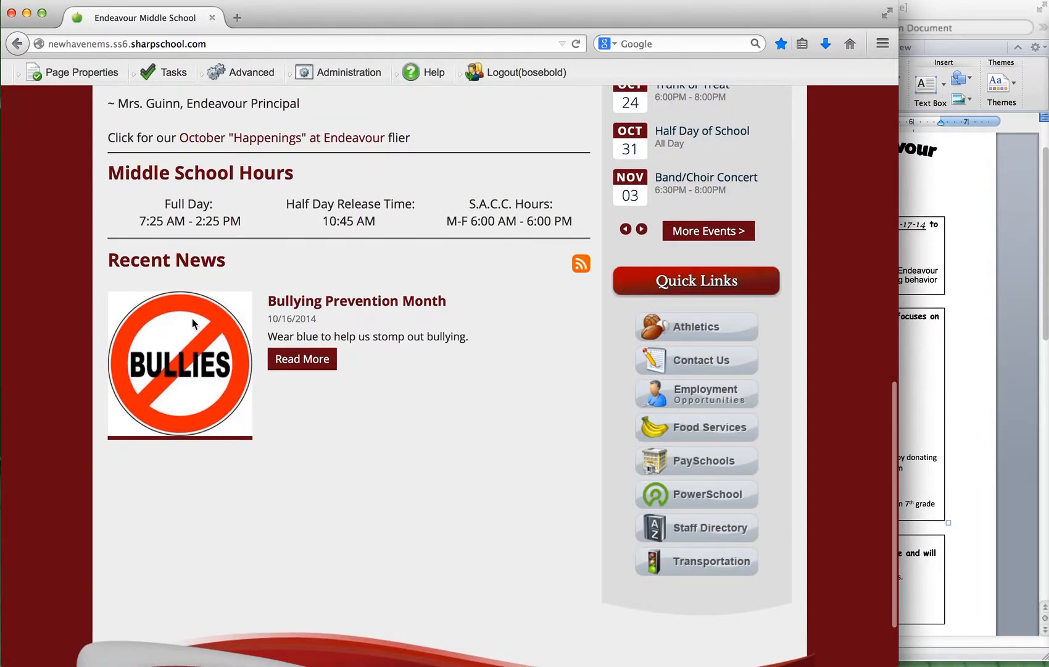
# View the Bullying Prevention Month article and its parent What's New page, and return to the school homepage.
pyautogui.click(351, 301)
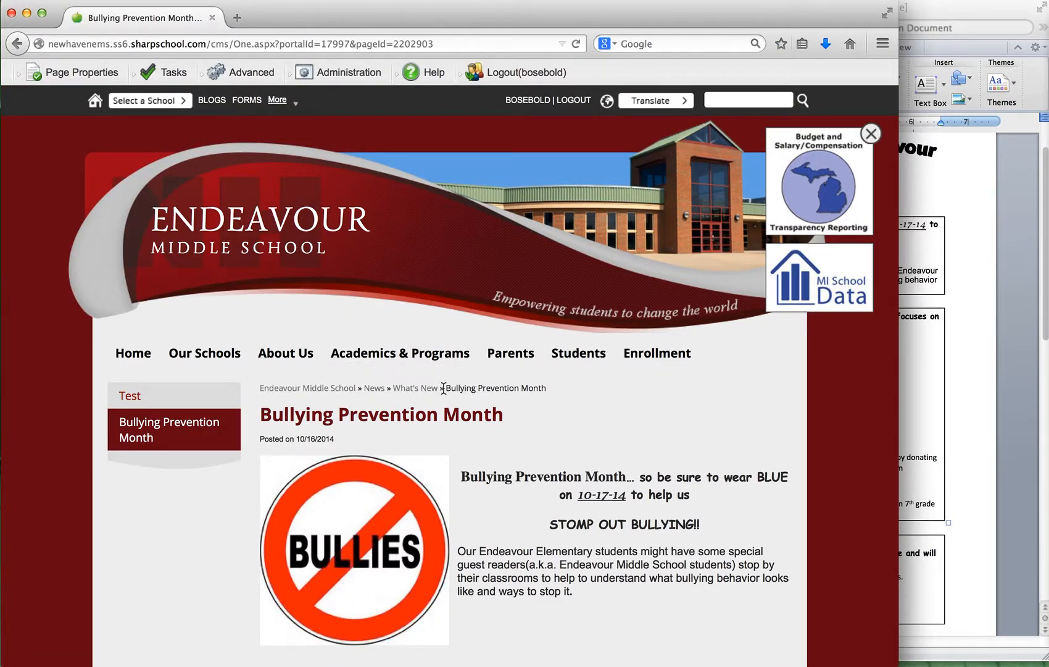
pyautogui.click(421, 389)
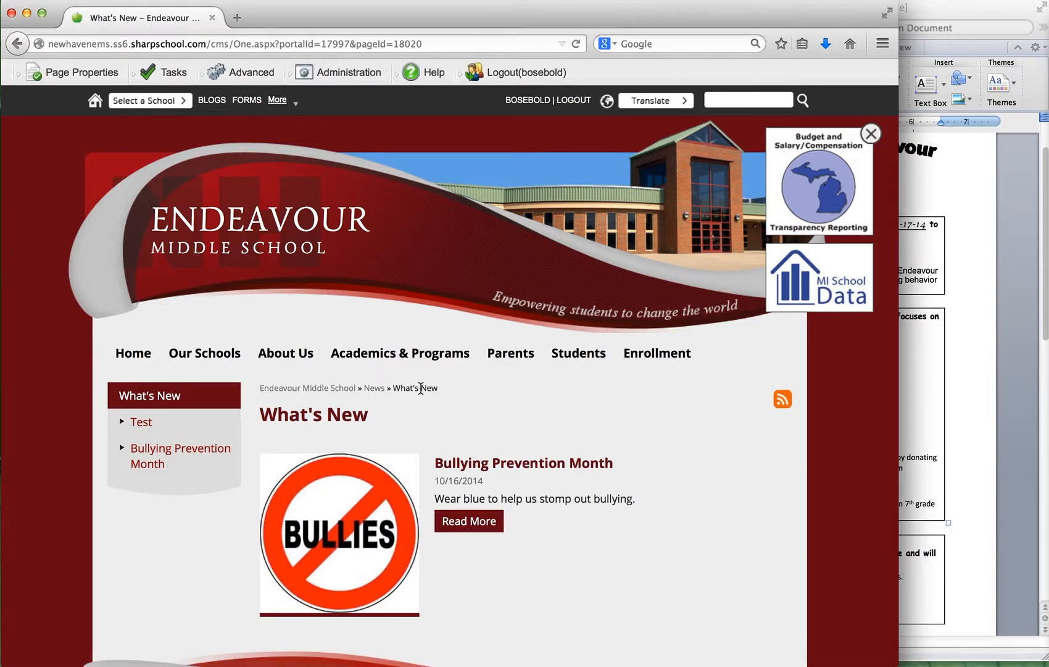
pyautogui.click(210, 218)
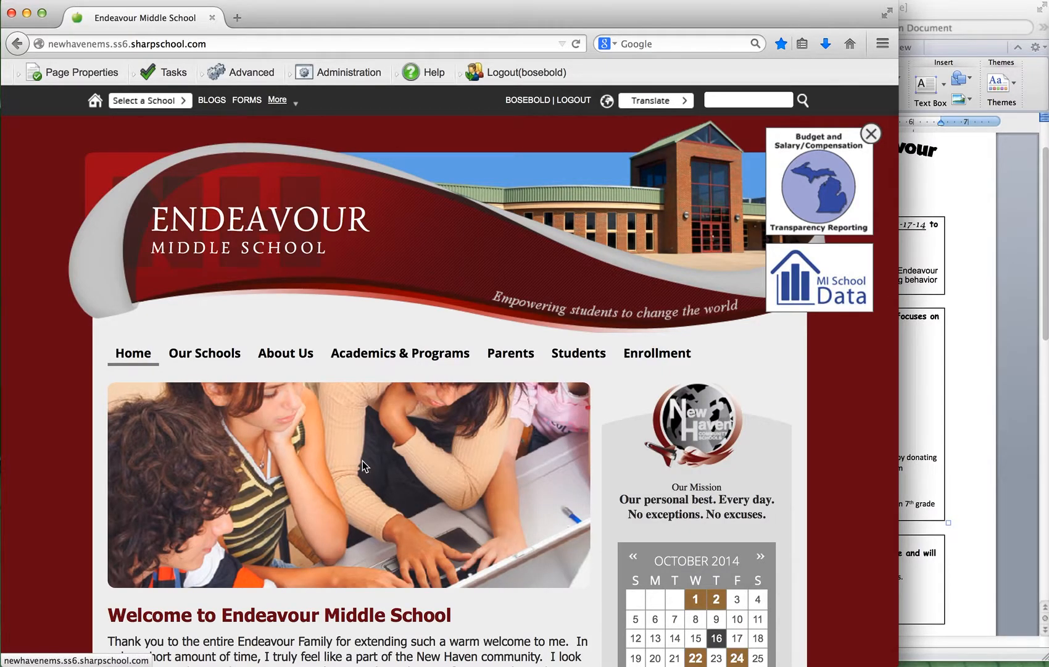
pyautogui.scroll(-10, 359, 464)
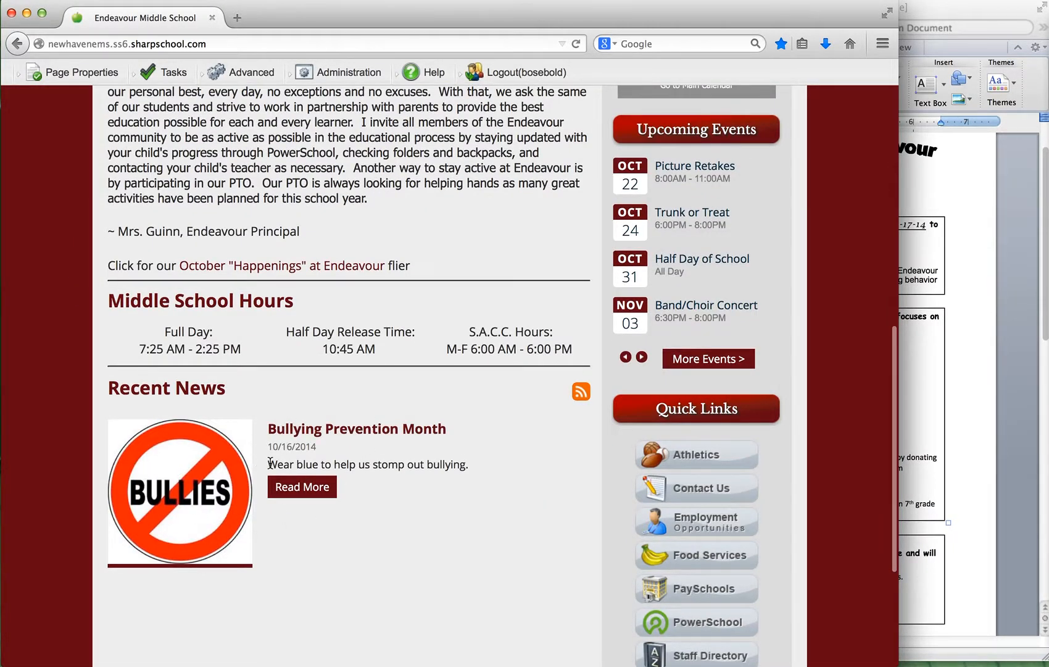
pyautogui.scroll(10, 273, 217)
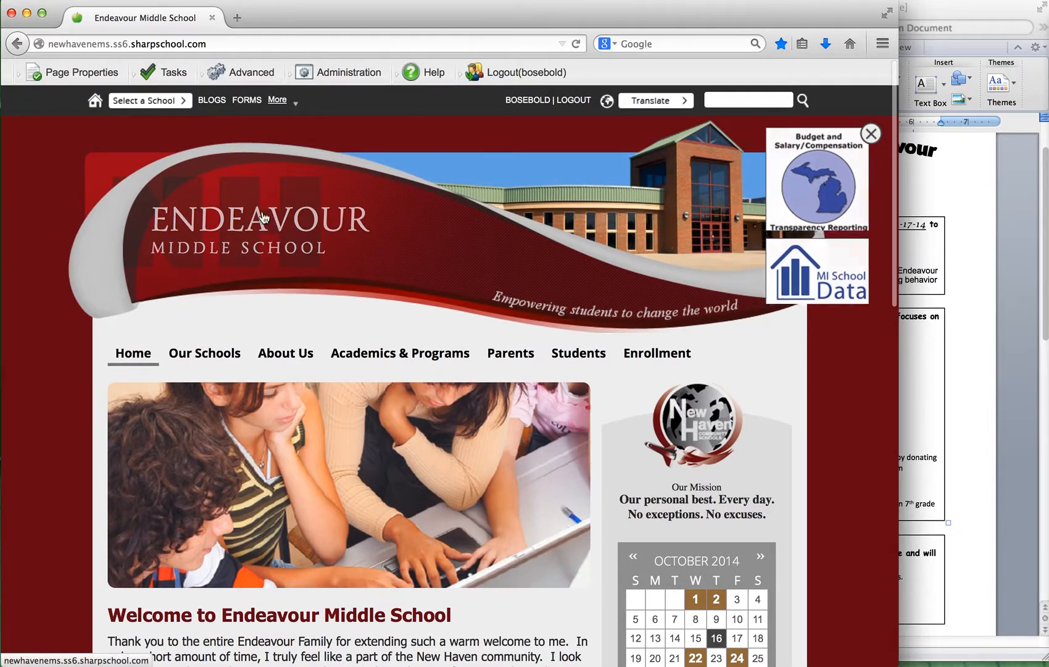
# Go to the site's News sub-page and open its What's New page.
pyautogui.click(94, 75)
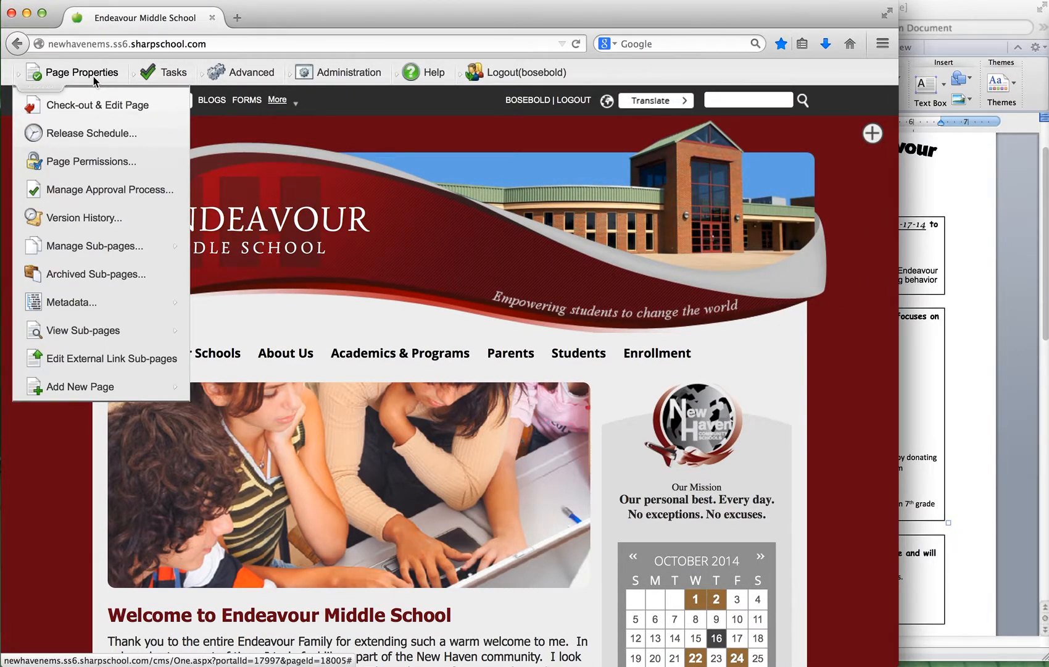
pyautogui.moveTo(96, 331)
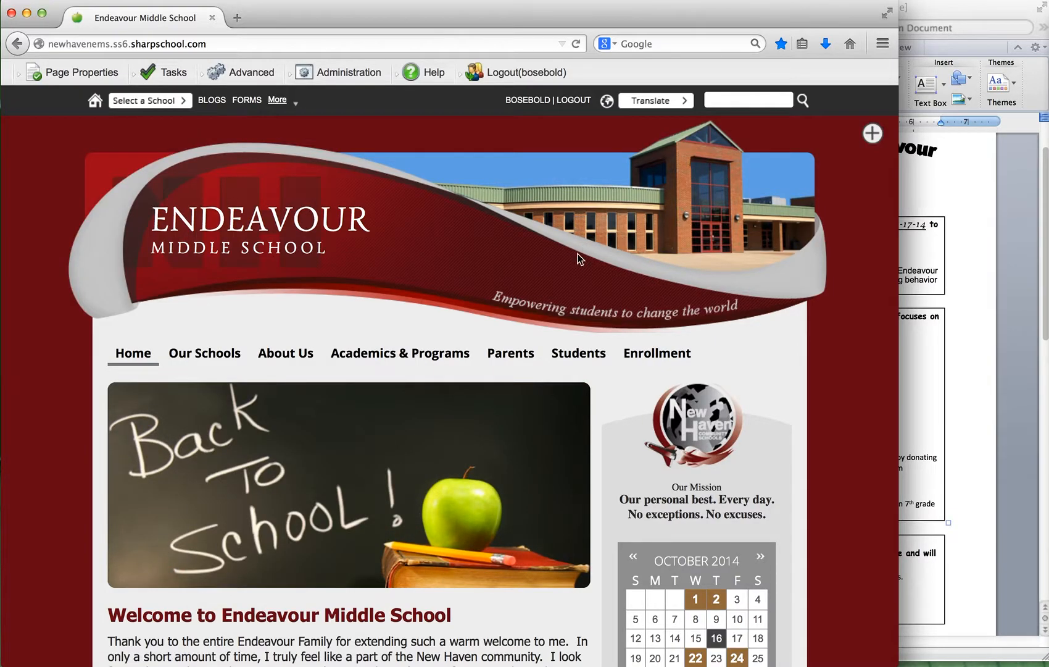
pyautogui.moveTo(77, 61)
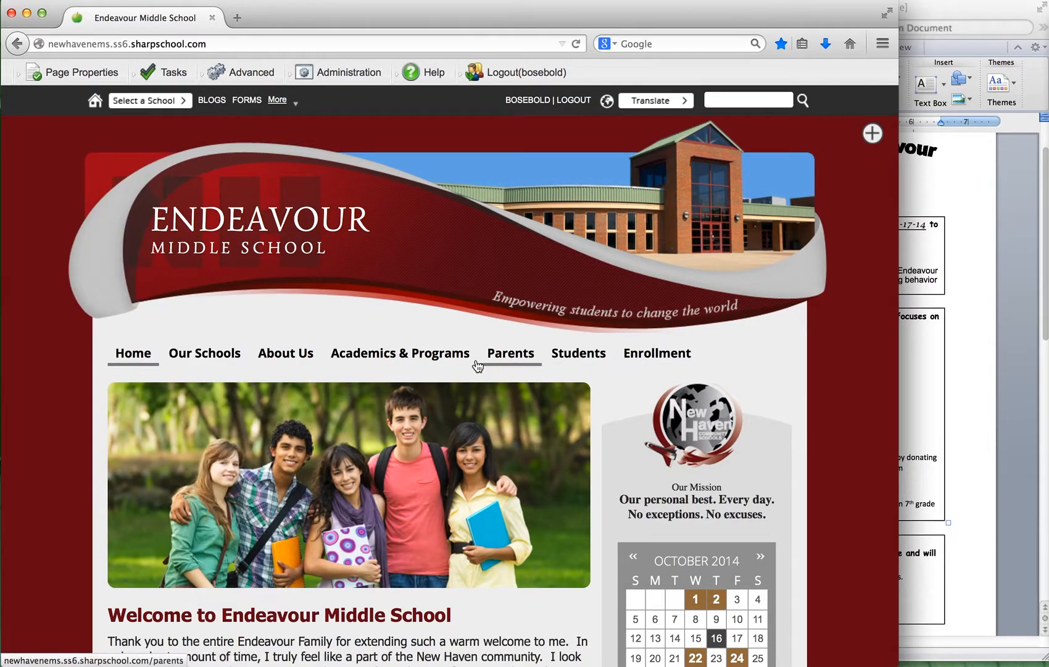
pyautogui.moveTo(301, 364)
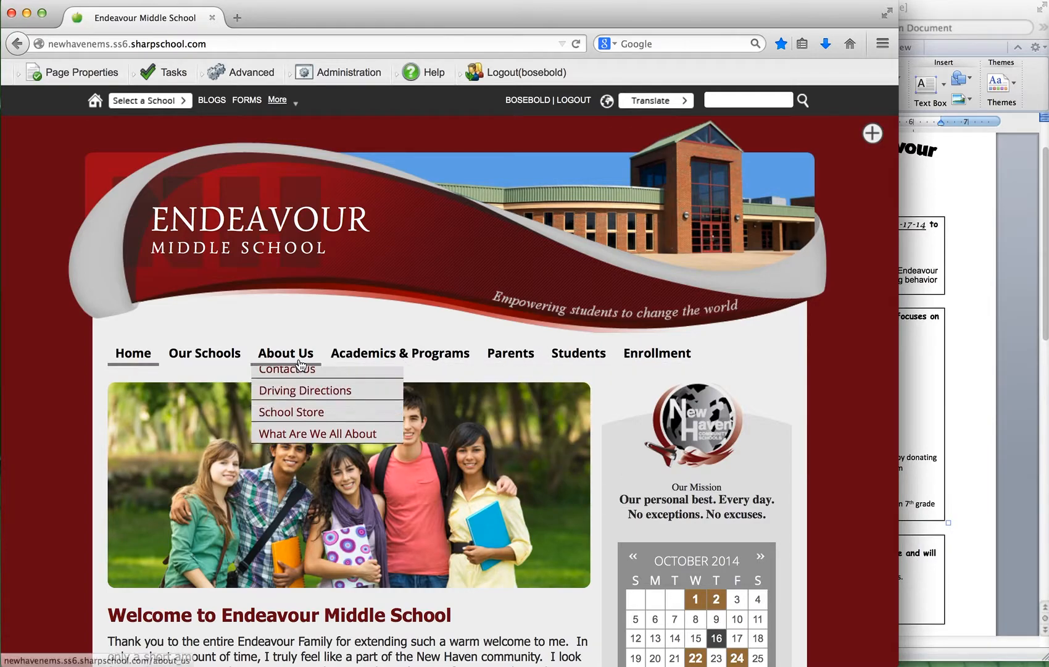
pyautogui.moveTo(119, 300)
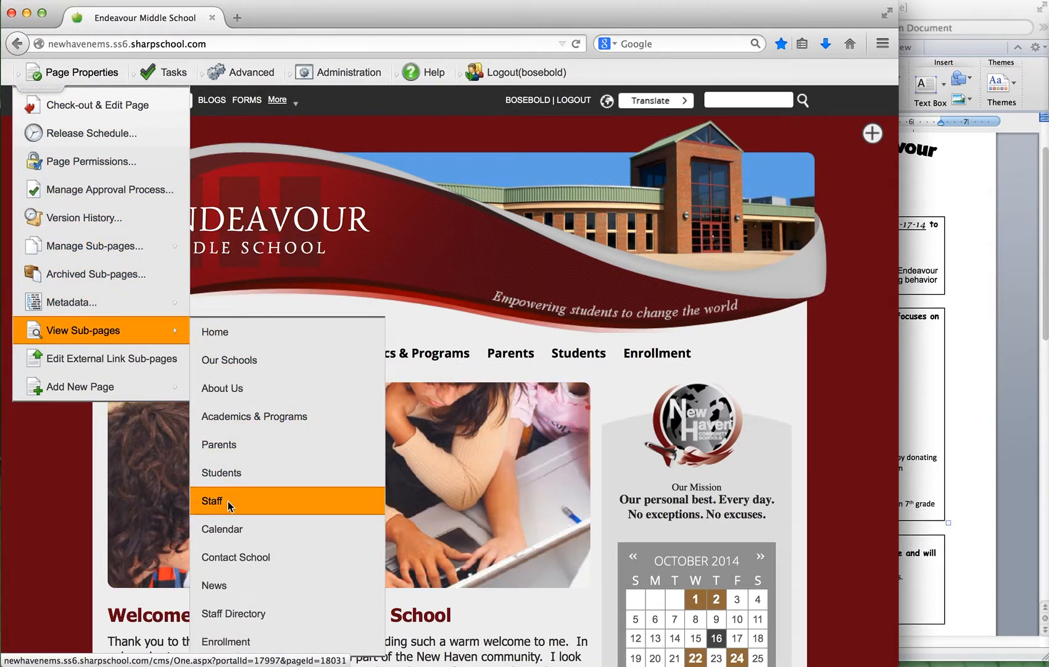
pyautogui.click(214, 583)
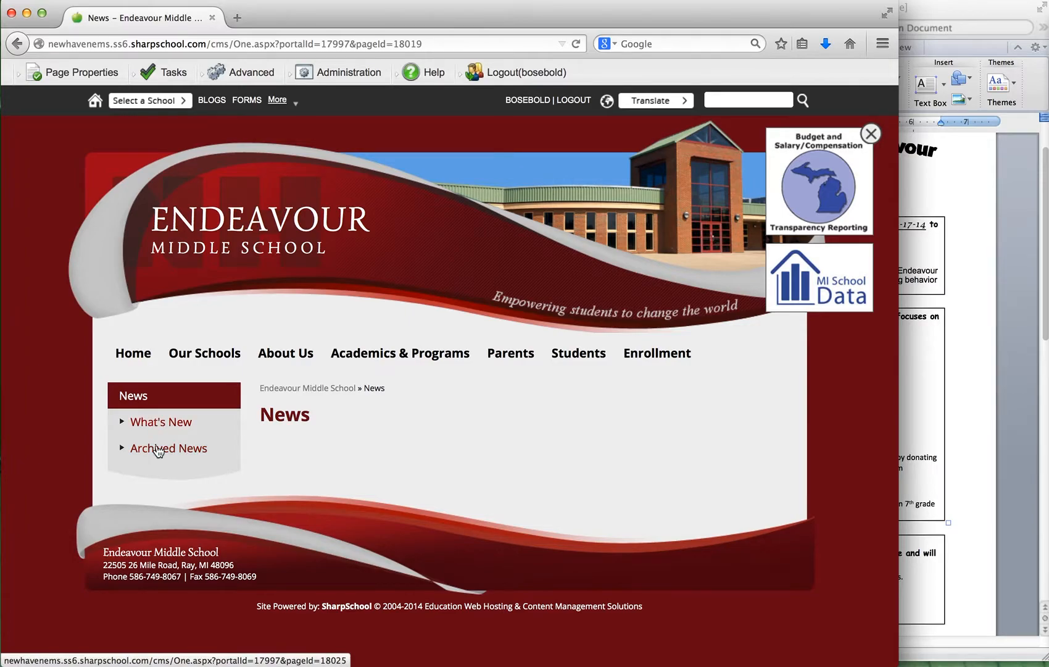
pyautogui.click(159, 425)
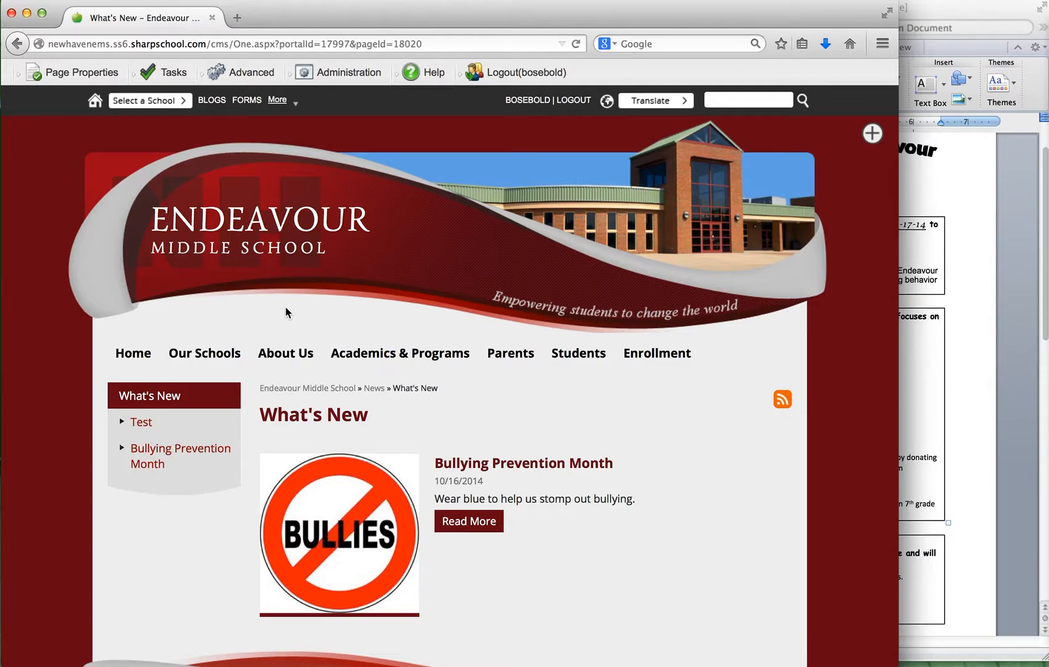
# Start adding a new News Content Page under What's New.
pyautogui.click(81, 73)
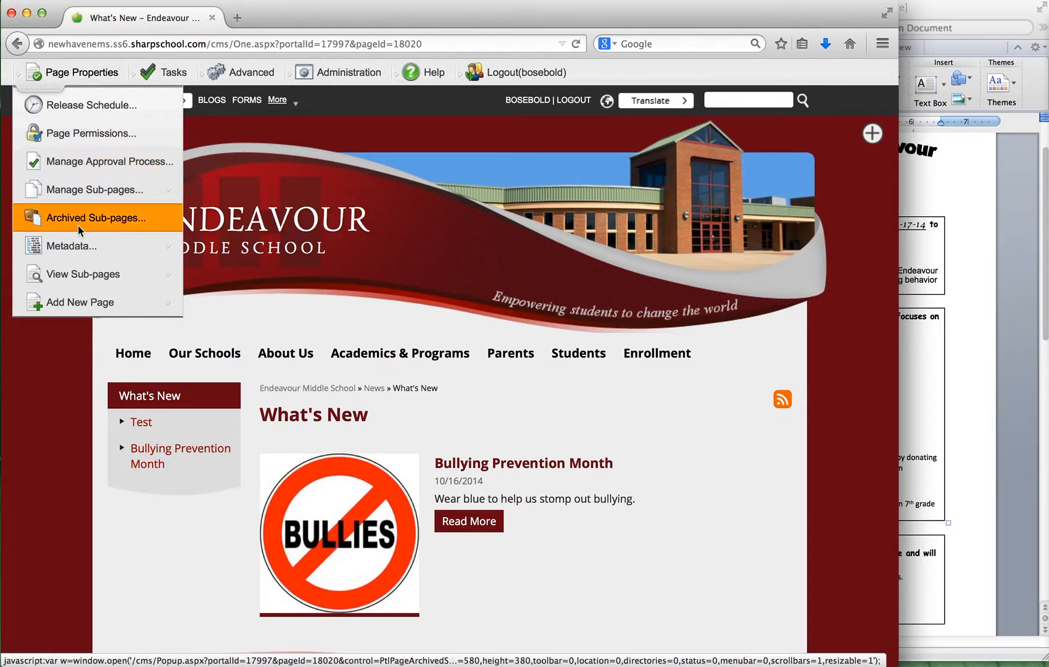
pyautogui.moveTo(64, 299)
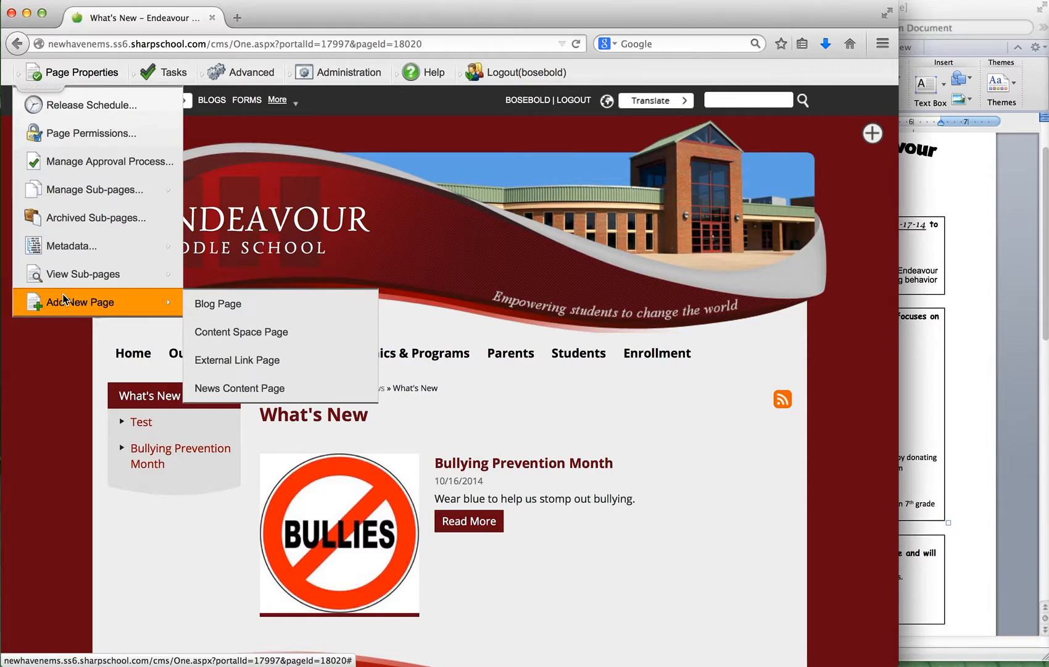
pyautogui.click(230, 389)
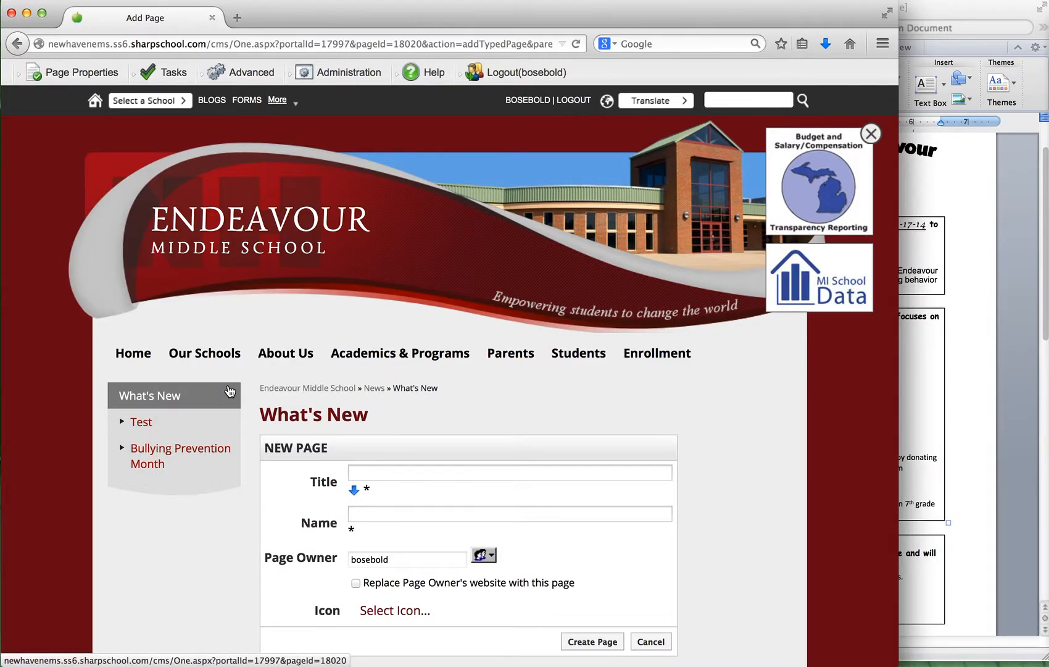
pyautogui.scroll(-3, 358, 406)
pyautogui.scroll(-1, 359, 407)
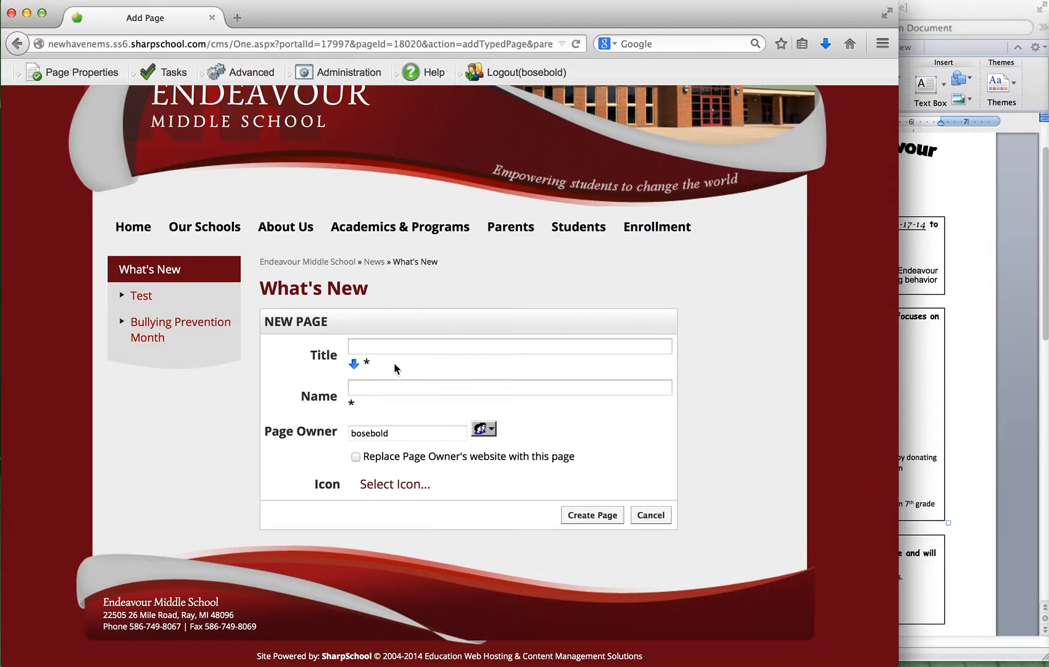
pyautogui.scroll(3, 275, 180)
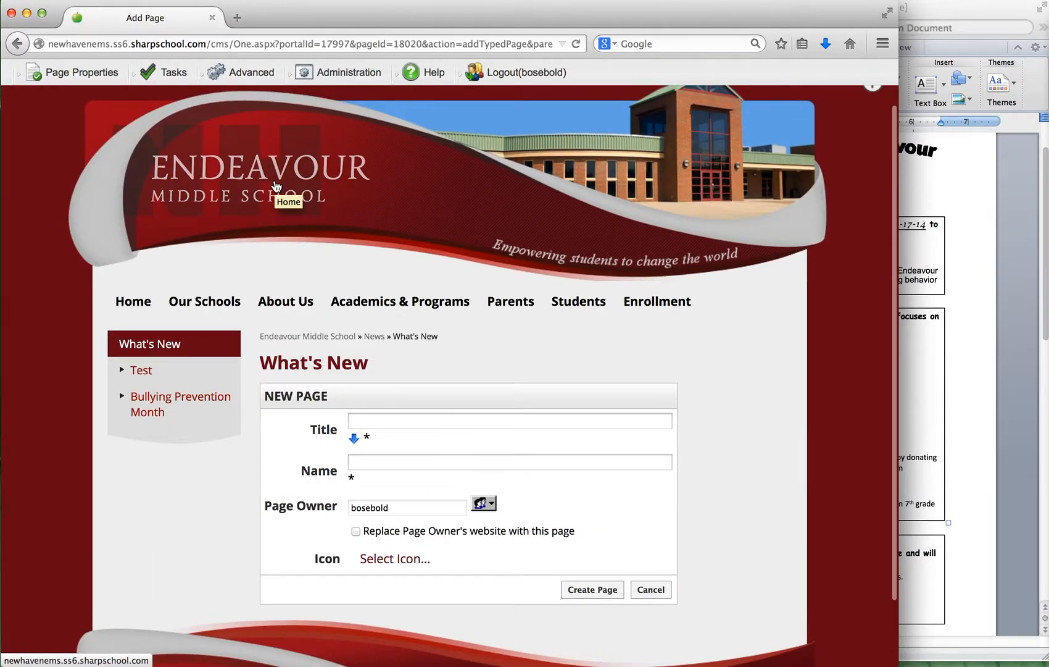
# Check the homepage's Recent News section in a separate tab, and look up the Character Education Week item in the Word flyer.
pyautogui.keyDown('super'); pyautogui.click(272, 170); pyautogui.keyUp('super')
pyautogui.click(297, 21)
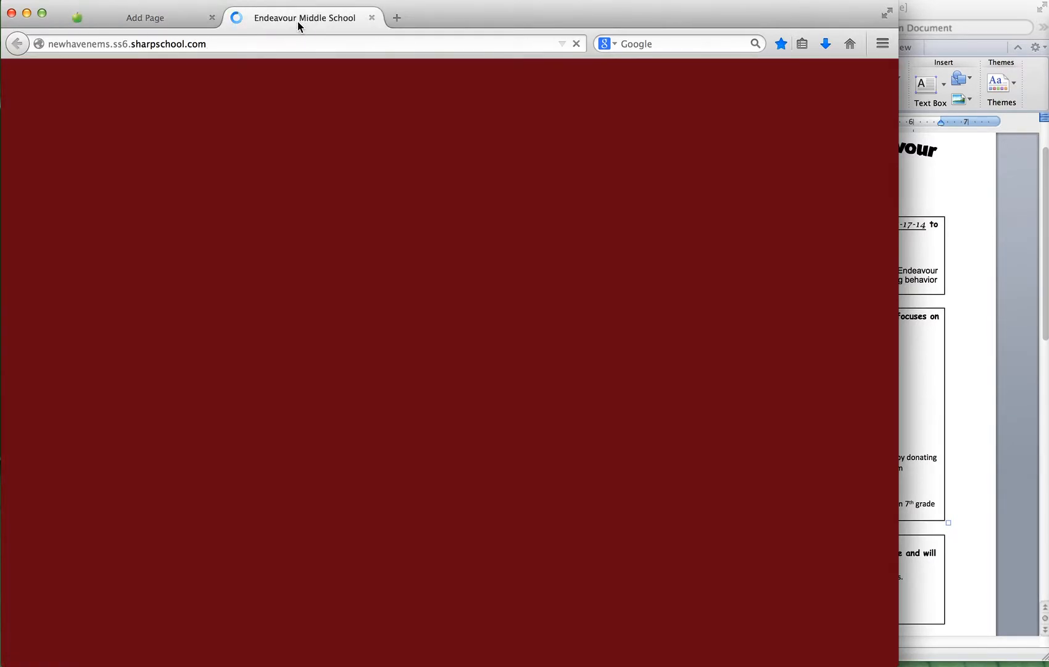
pyautogui.scroll(-5, 303, 392)
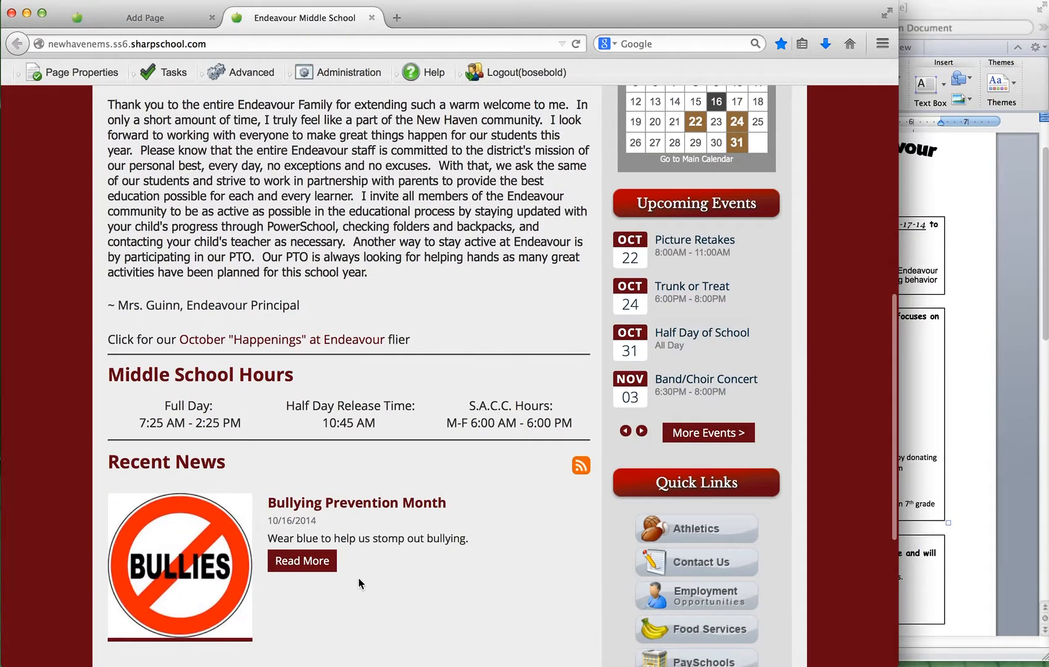
pyautogui.click(148, 17)
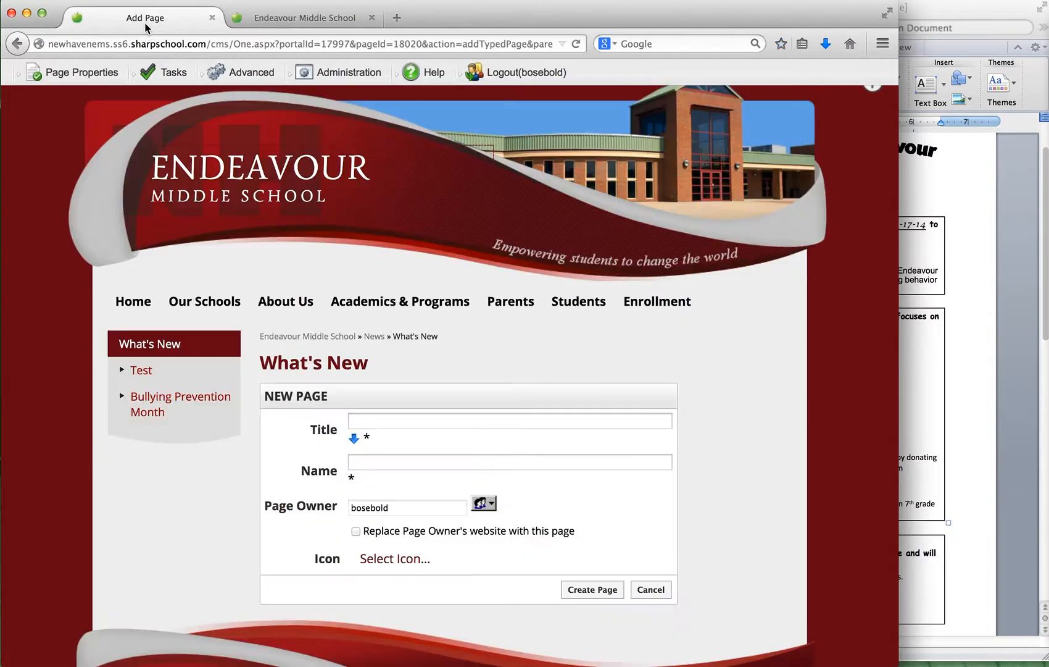
pyautogui.click(931, 9)
pyautogui.click(977, 25)
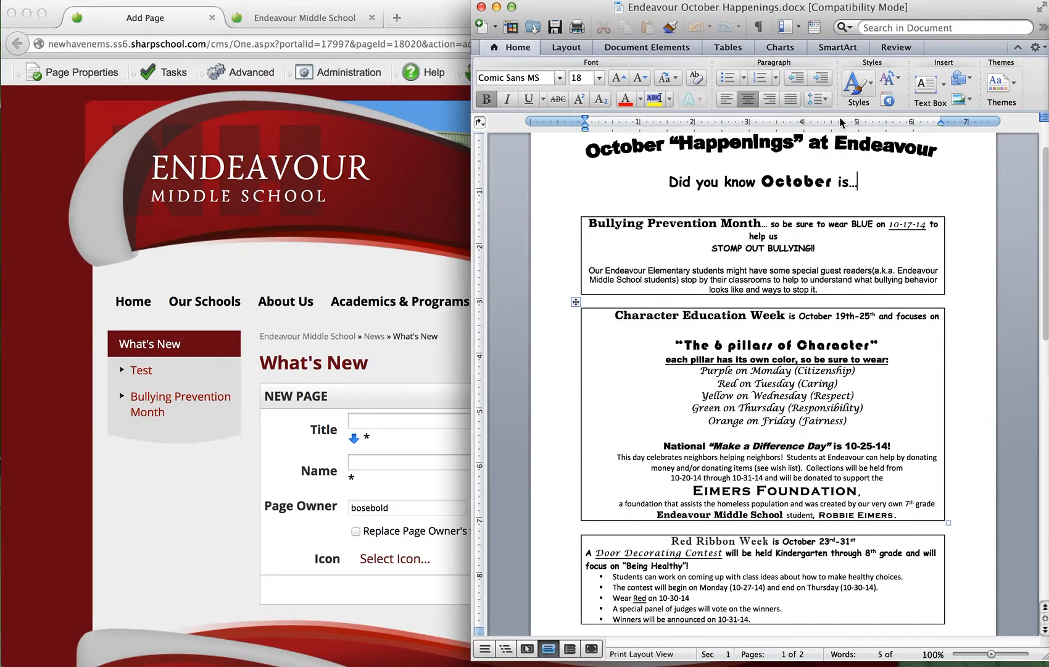
# In the browser, title the new page Character Education Week, generate the name character_education_week from the title, and create the page.
pyautogui.click(235, 443)
pyautogui.click(357, 423)
pyautogui.write('k')
pyautogui.write('Ch')
pyautogui.press('BackSpace')
pyautogui.press('BackSpace')
pyautogui.press('BackSpace')
pyautogui.write('Char')
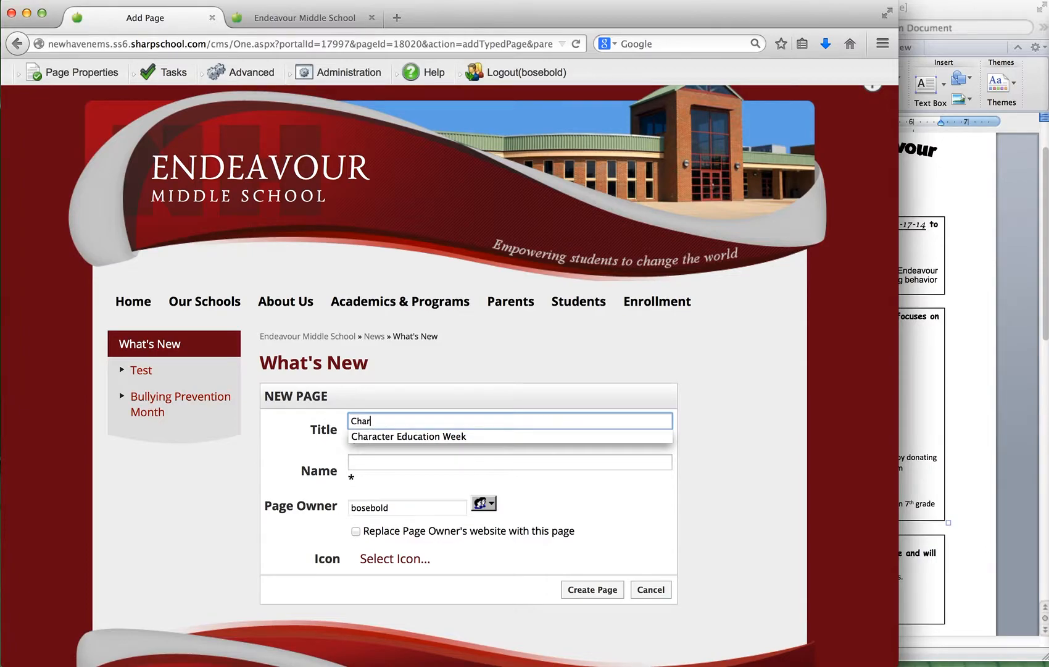
pyautogui.click(387, 437)
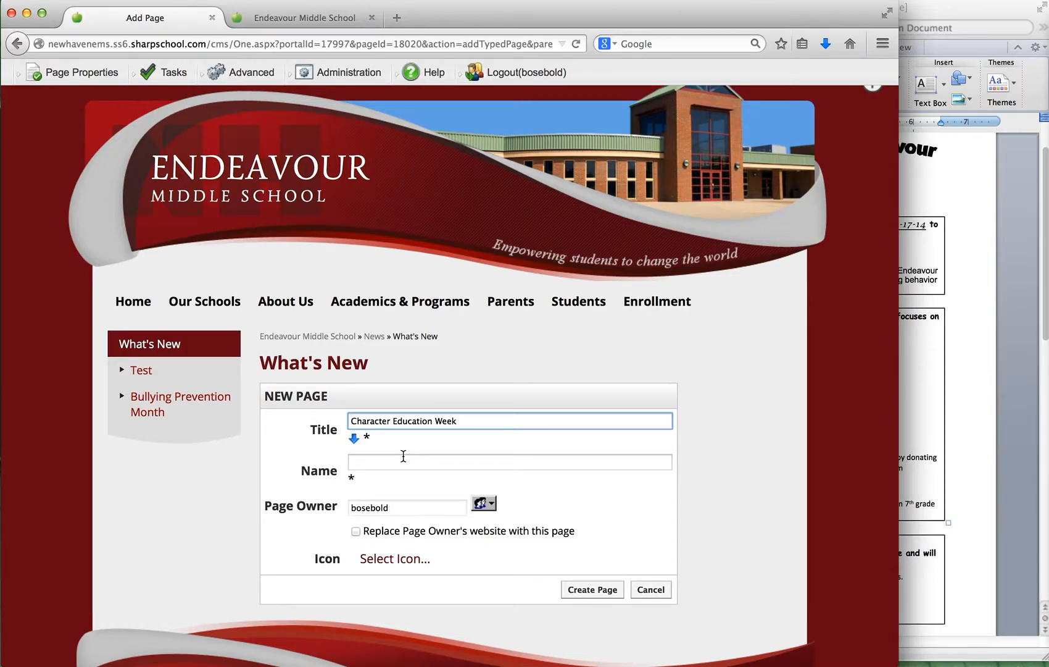
pyautogui.click(354, 441)
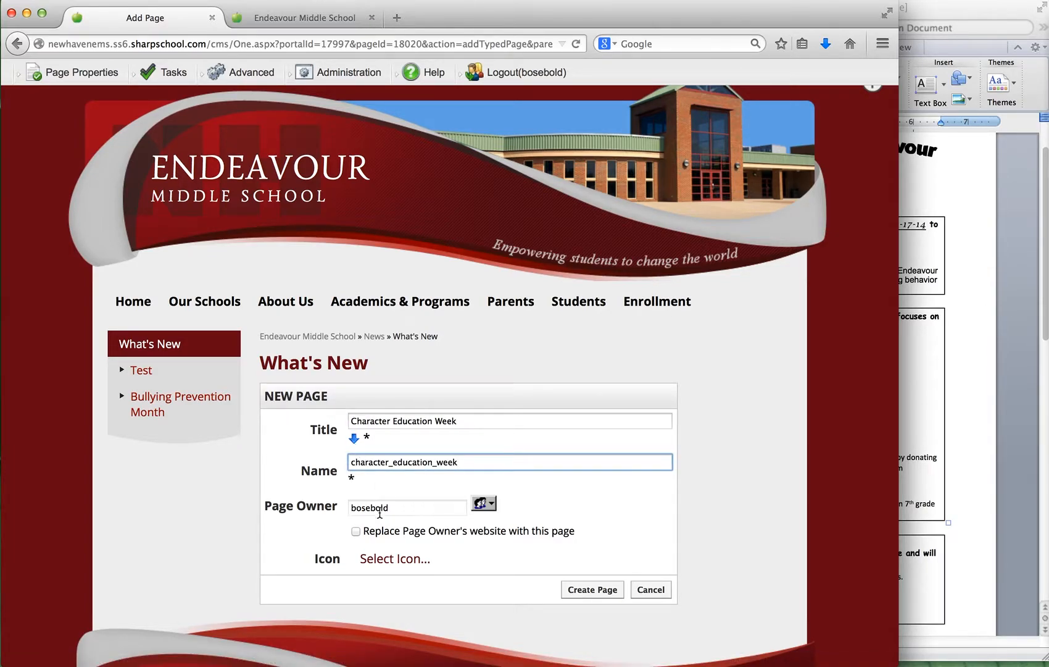
pyautogui.click(586, 592)
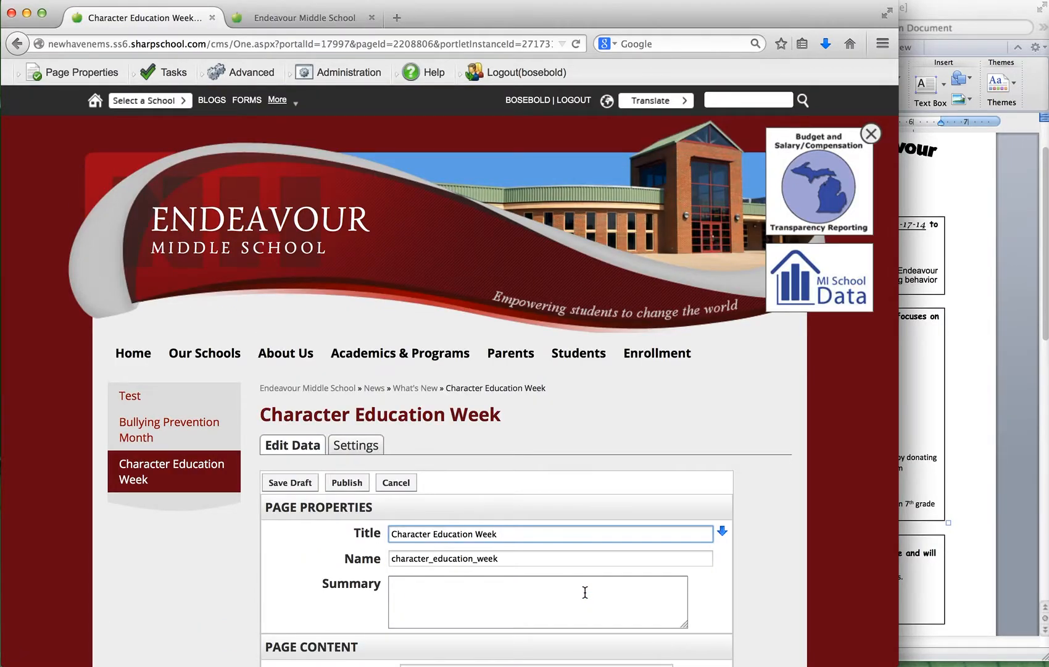
# Examine the new page's Page Content fields and compare them with the news item shown in the homepage's Recent News section.
pyautogui.scroll(-10, 585, 592)
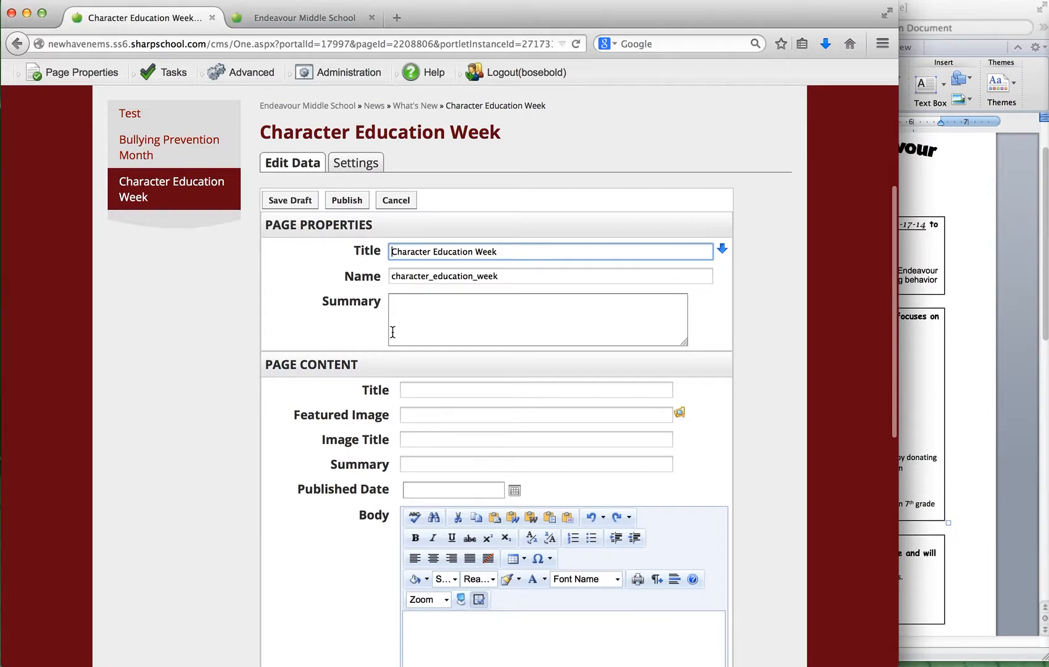
pyautogui.scroll(-3, 416, 382)
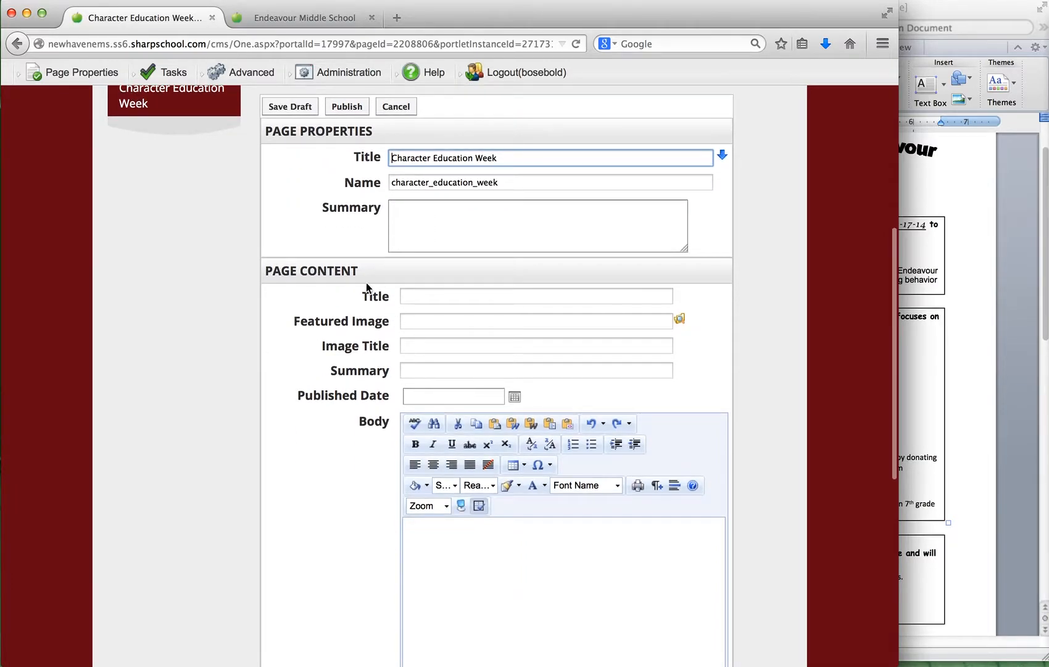
pyautogui.click(415, 298)
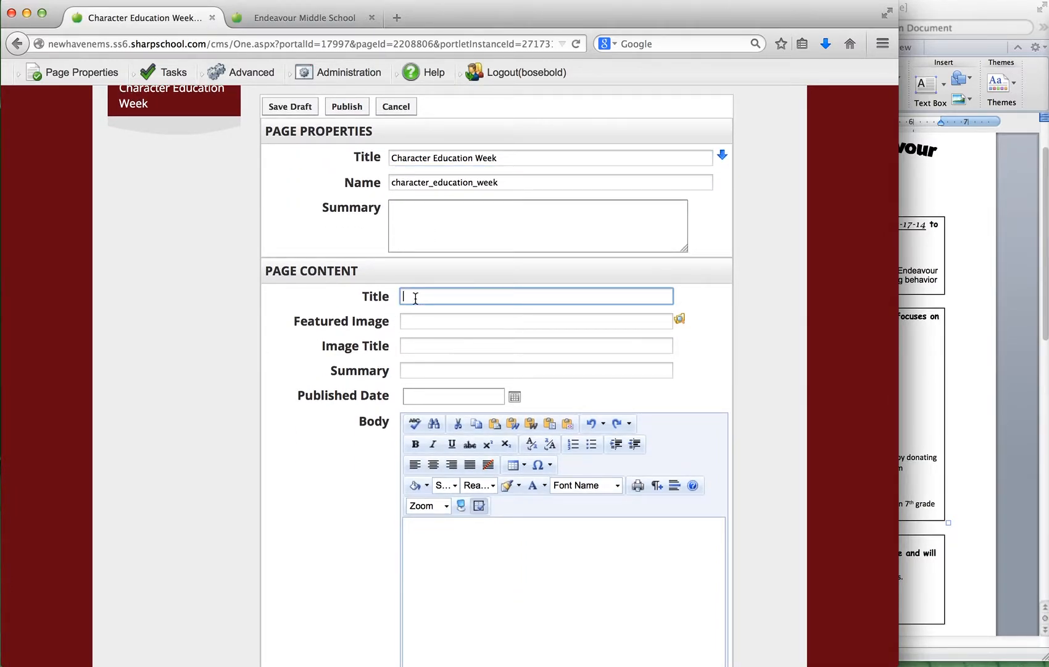
pyautogui.click(303, 17)
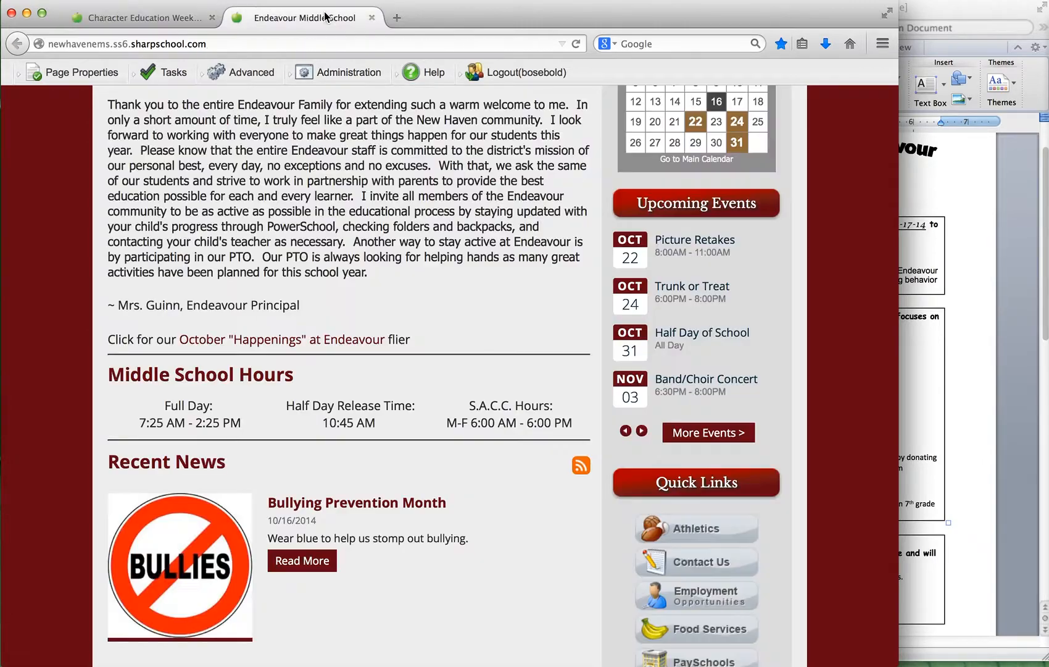
pyautogui.scroll(-4, 266, 351)
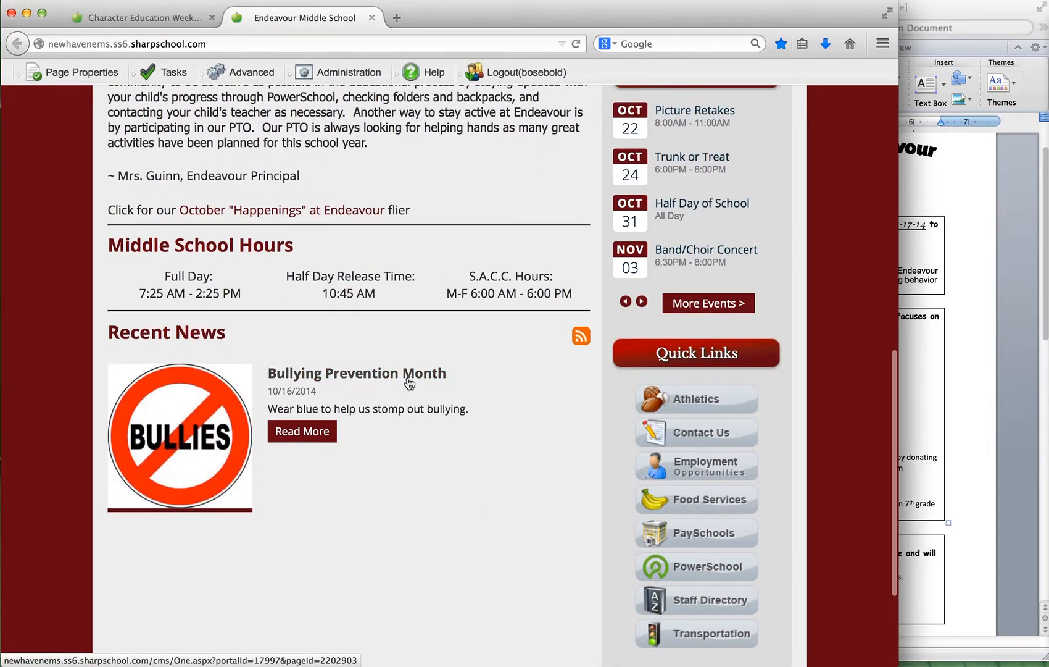
# Set the Page Content title of the new news page to Character Education Week, matching the item in the flyer.
pyautogui.click(173, 19)
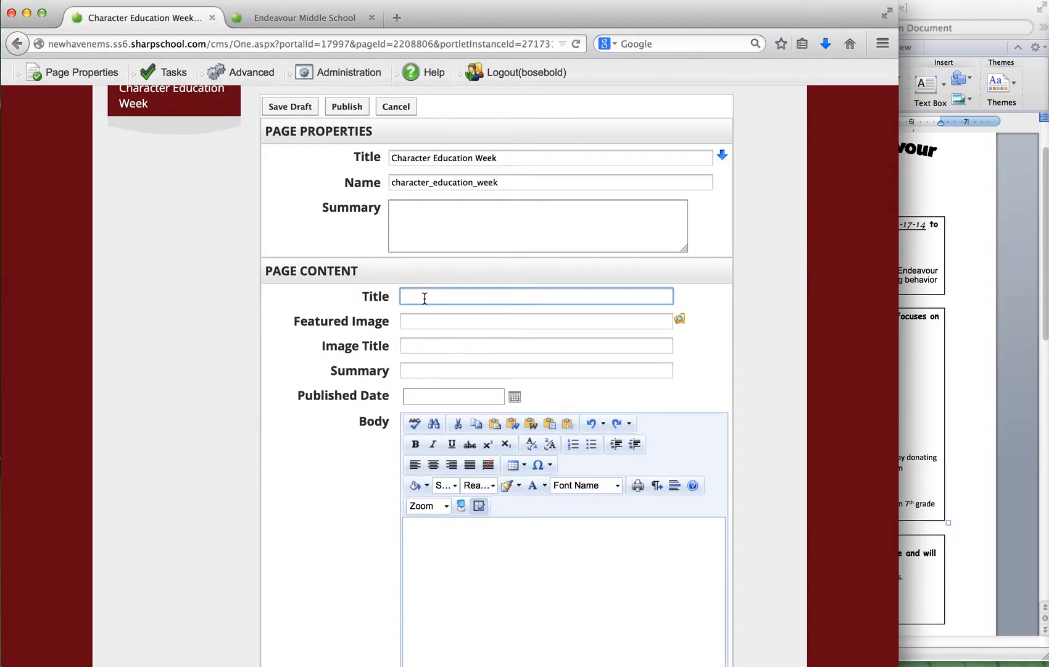
pyautogui.click(971, 272)
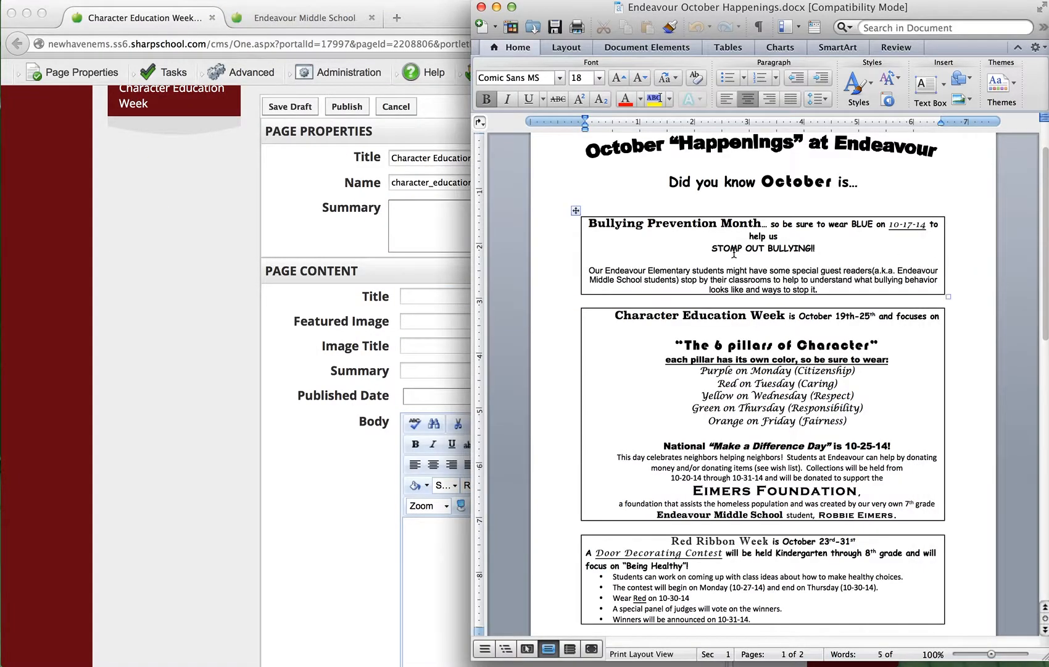
pyautogui.click(107, 304)
pyautogui.write('Cha')
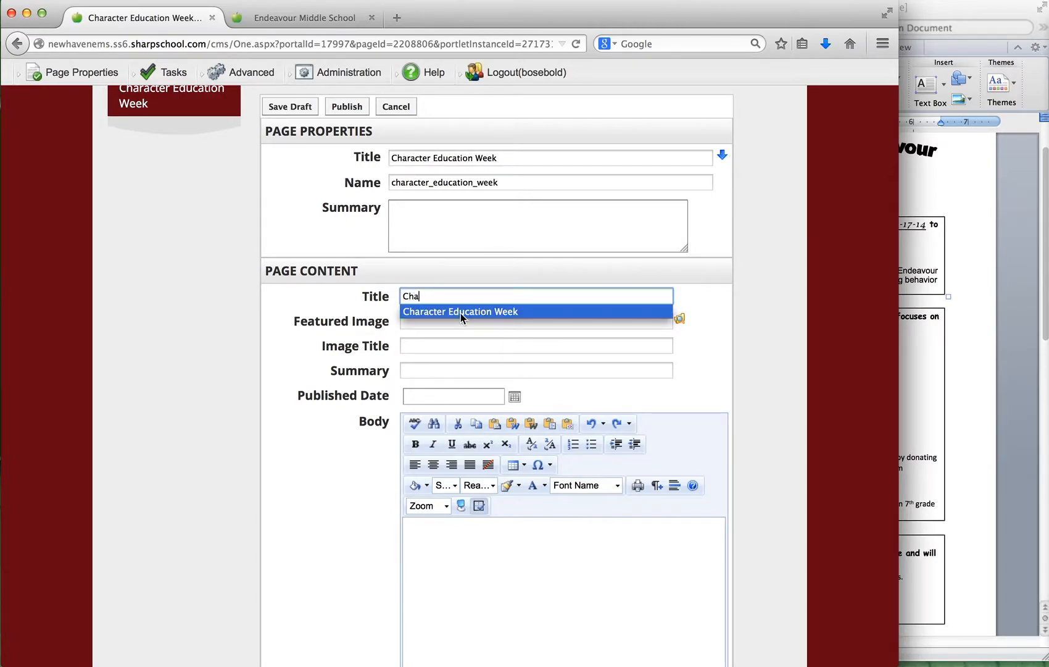
pyautogui.click(460, 312)
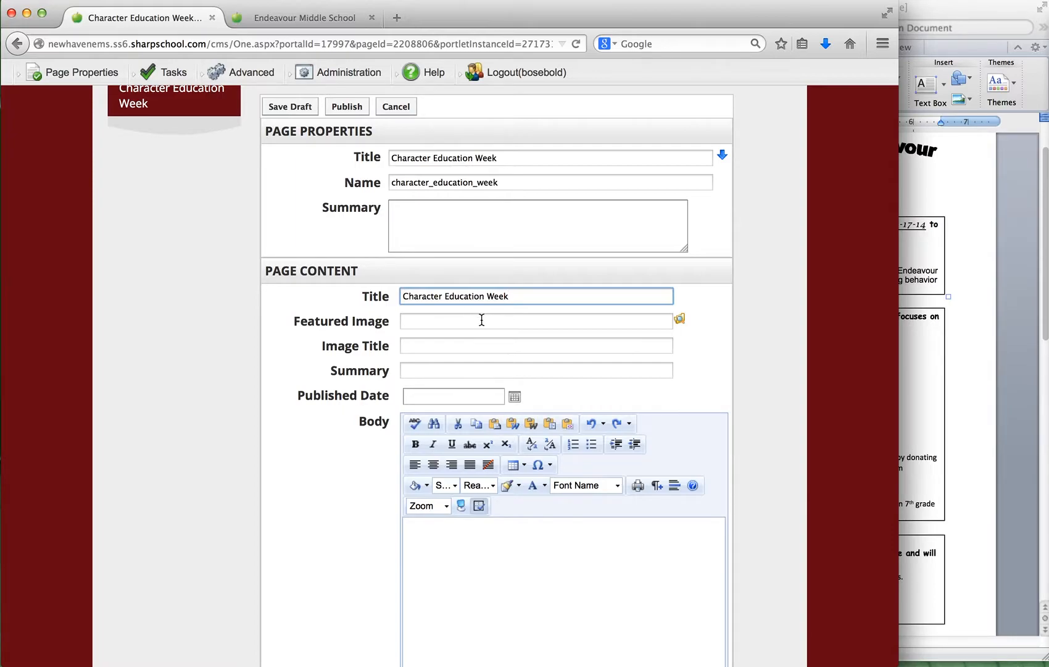
# Fill in the Page Content summary with "The week of October 19th – 25th we will be focusing on "The 6 Pillars of Character"".
pyautogui.click(439, 370)
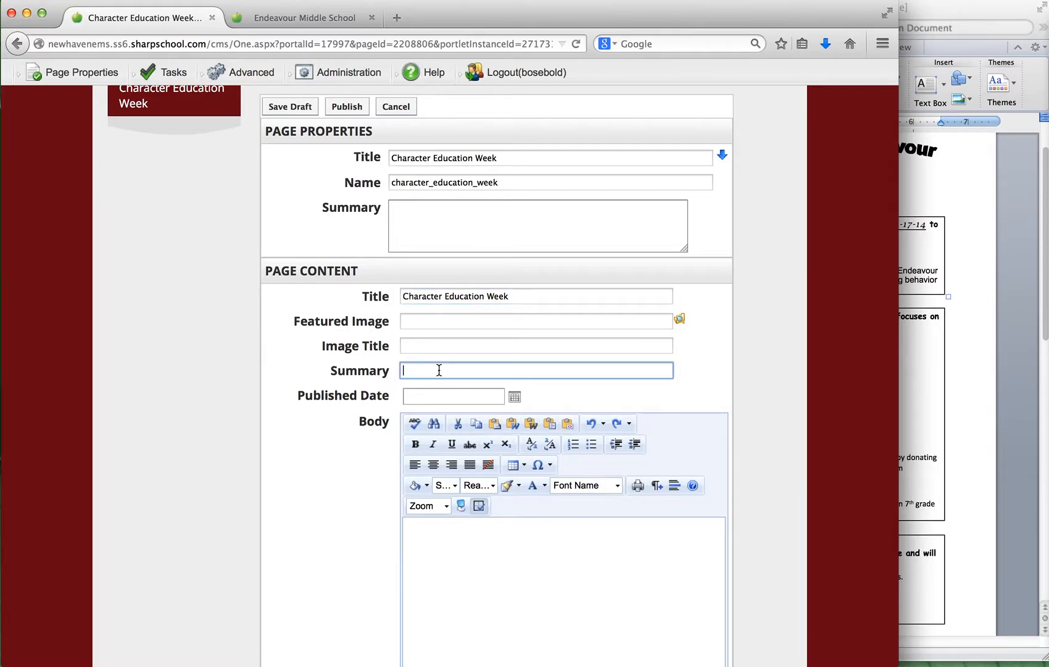
pyautogui.click(324, 19)
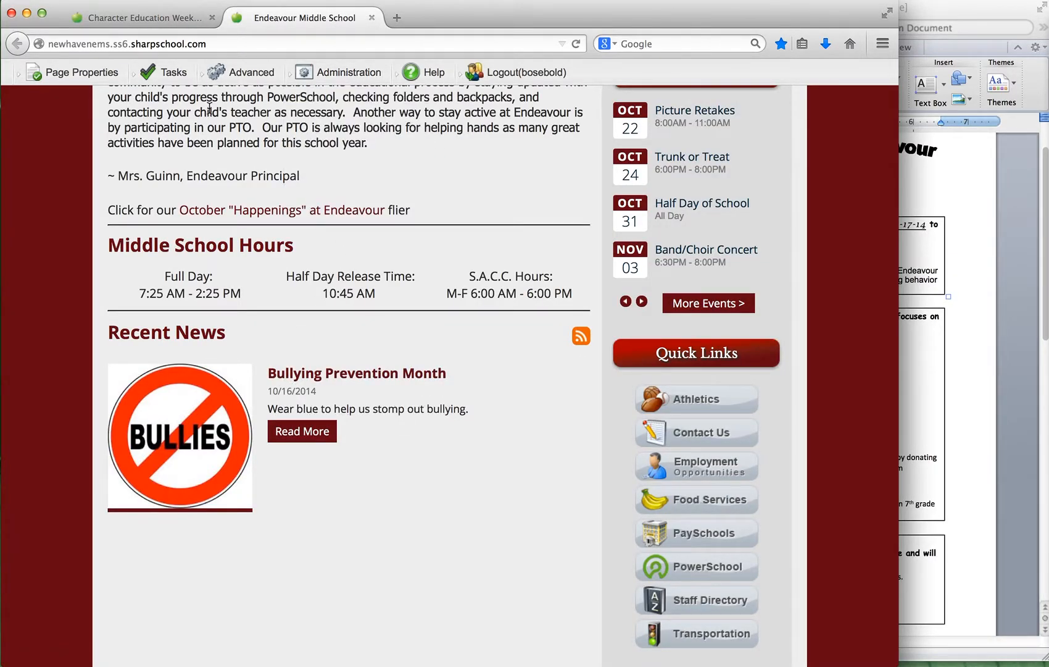
pyautogui.click(164, 18)
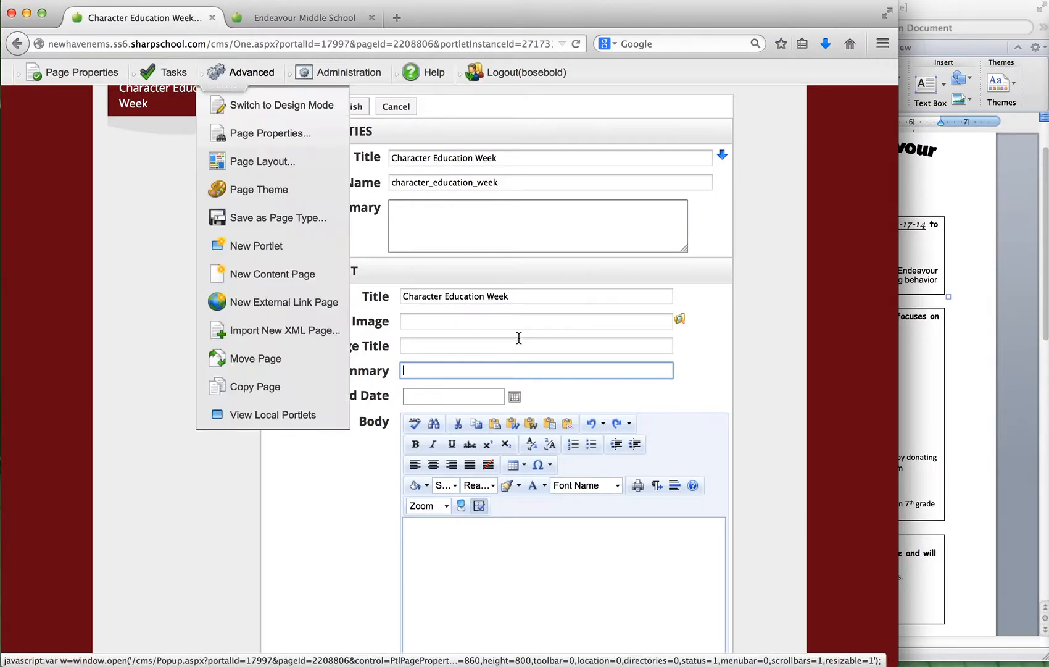
pyautogui.click(959, 297)
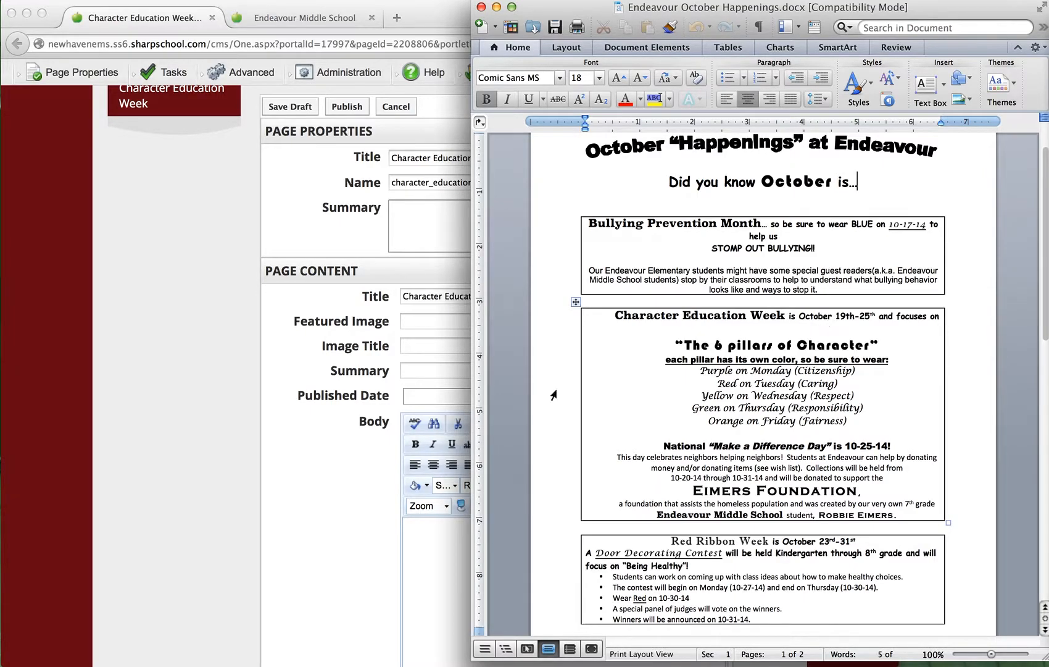
pyautogui.click(338, 472)
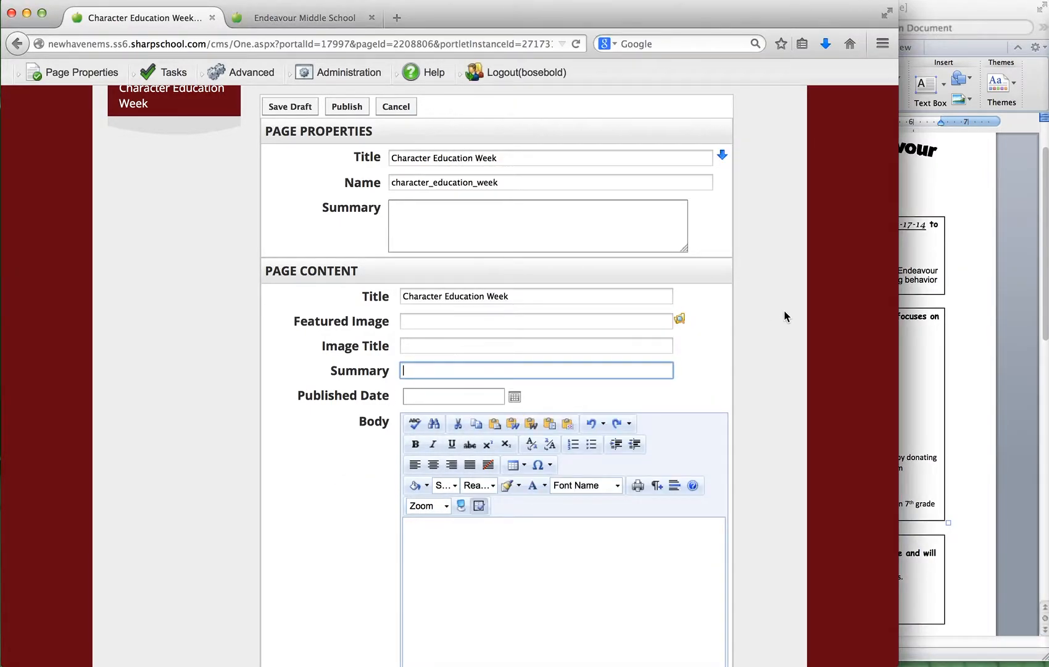
pyautogui.click(913, 319)
pyautogui.click(239, 503)
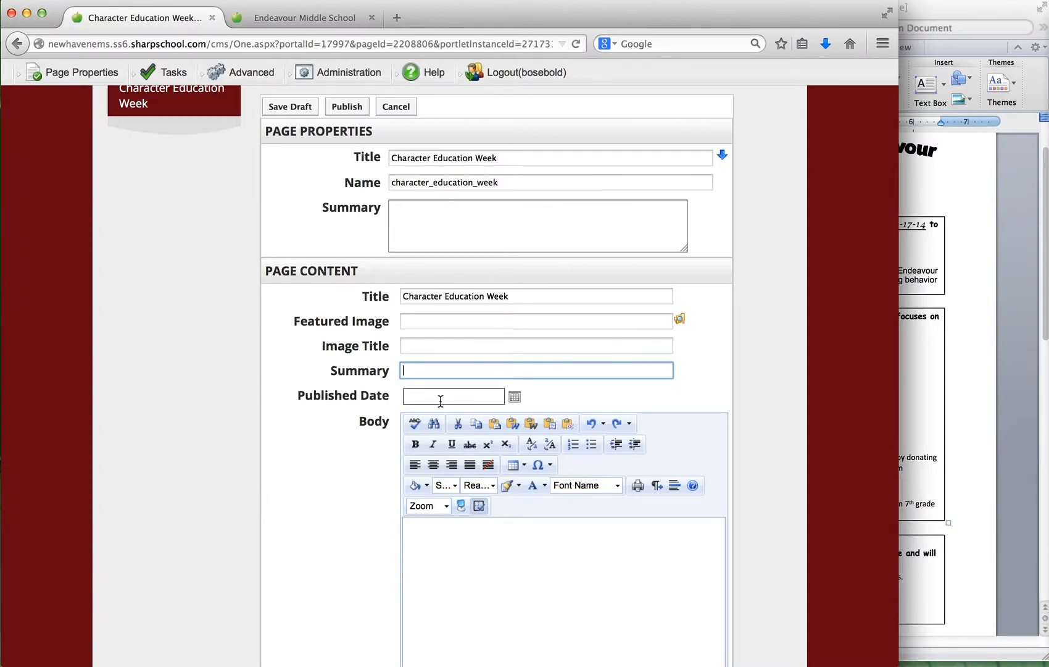
pyautogui.write('Oc')
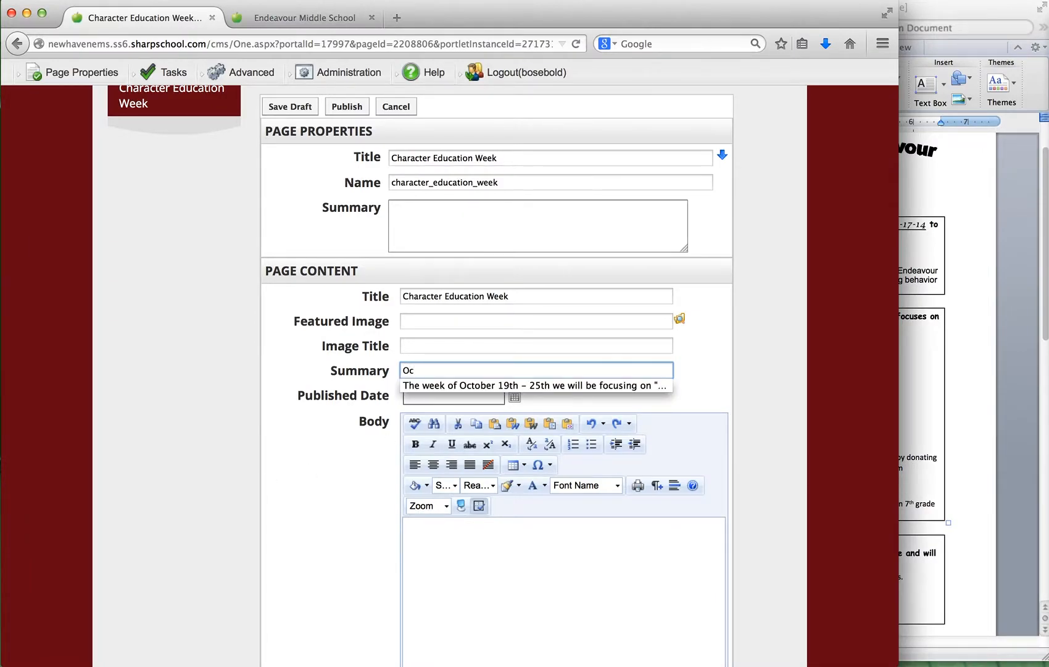
pyautogui.click(448, 385)
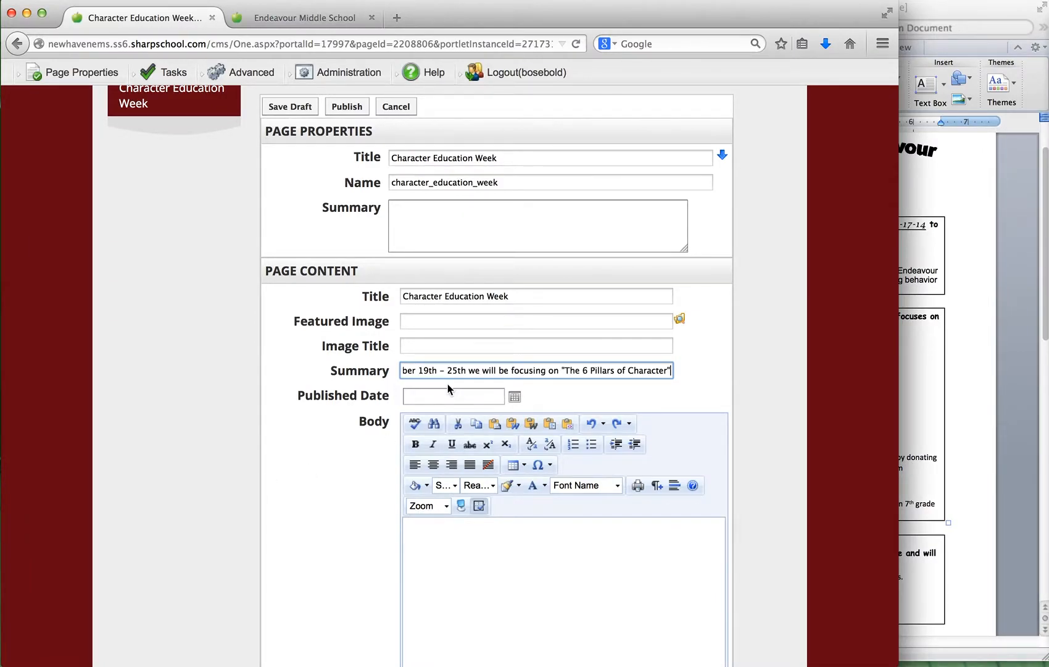
# Set the published date to 16 October, 2014 and choose 6 Pillars.jpg from the Image folder as the featured image.
pyautogui.click(514, 399)
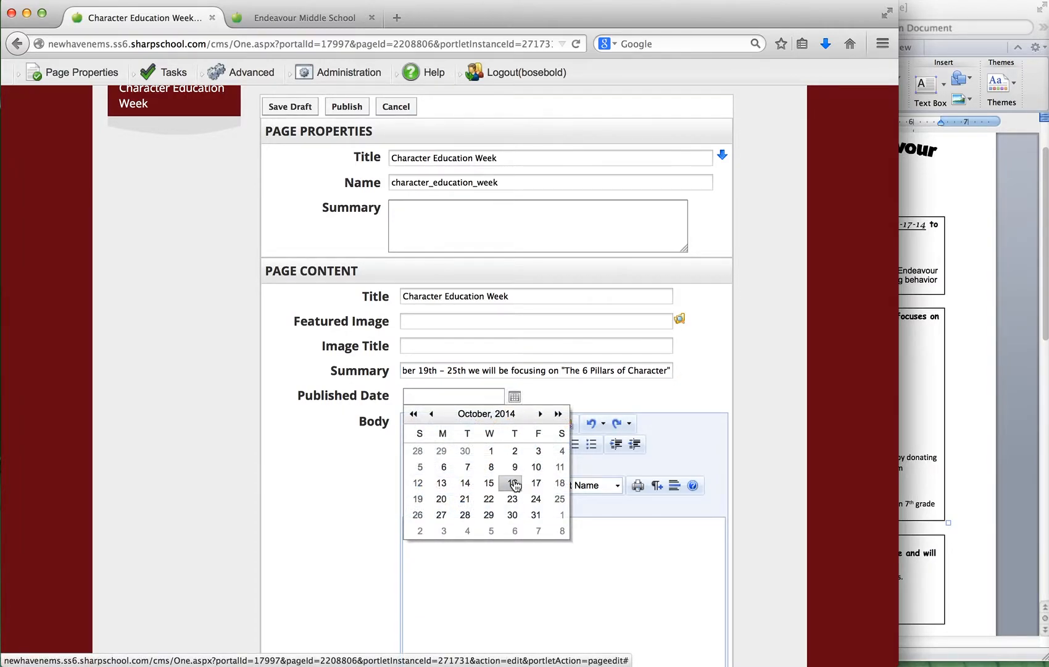
pyautogui.click(514, 483)
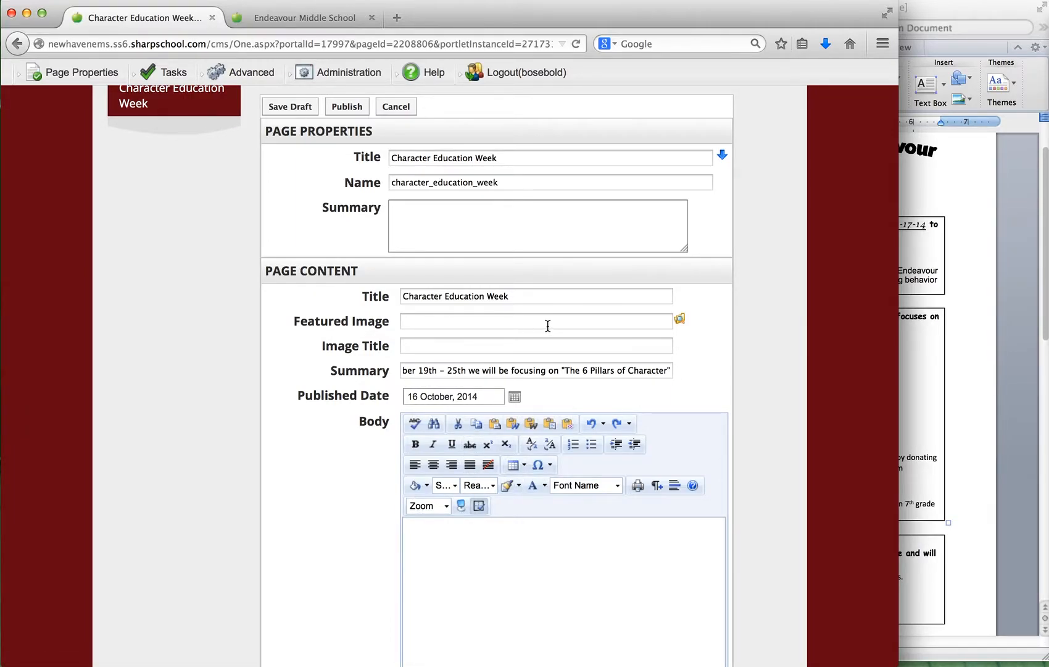
pyautogui.click(679, 321)
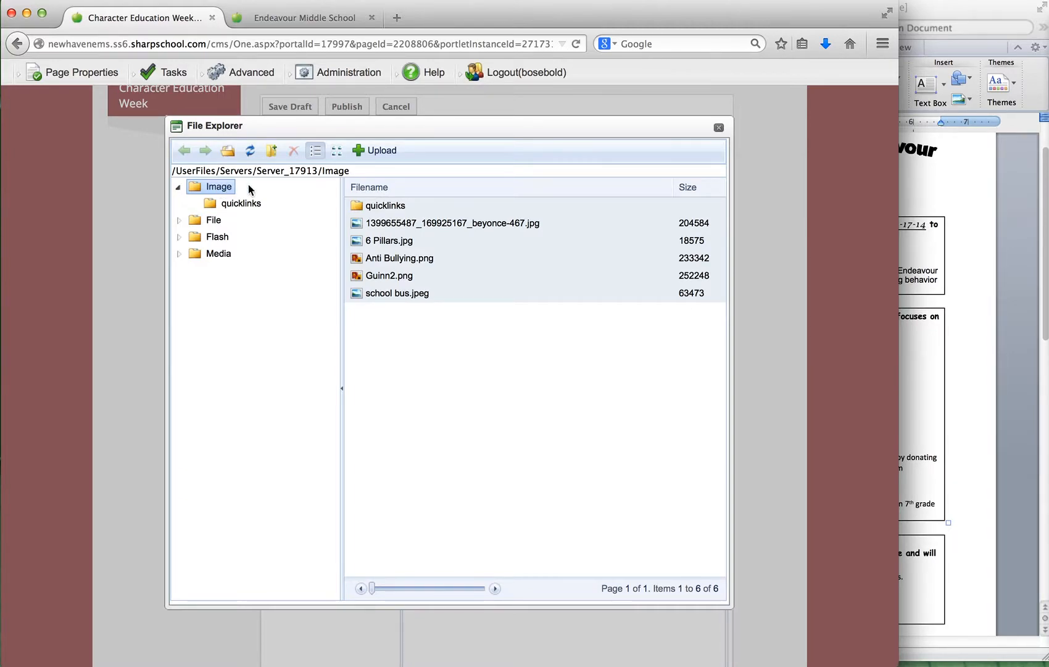
pyautogui.click(396, 245)
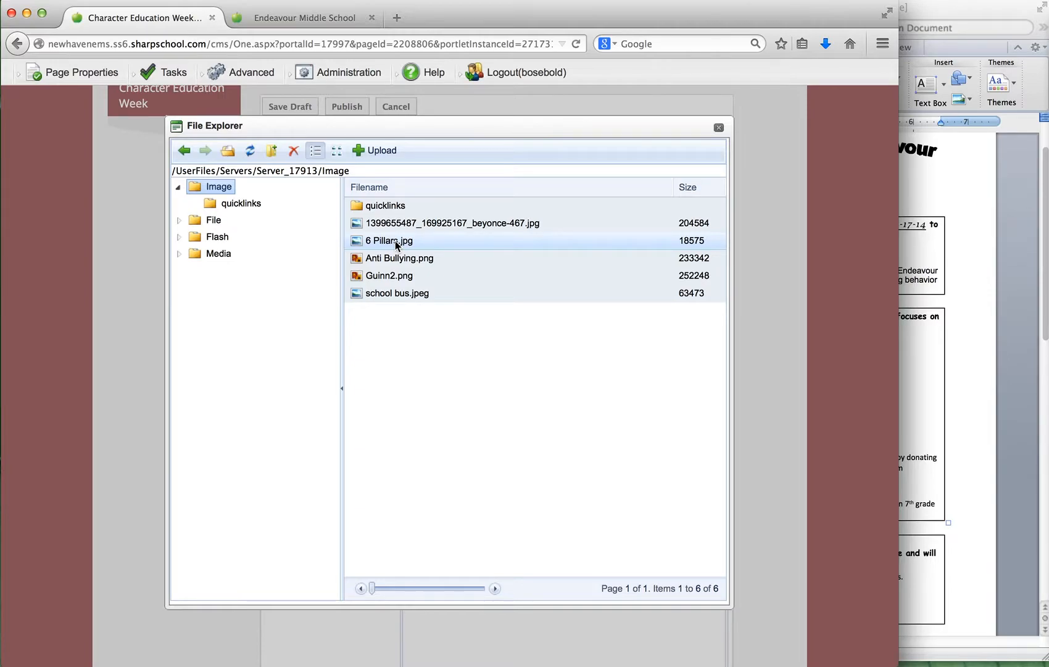
pyautogui.doubleClick(396, 242)
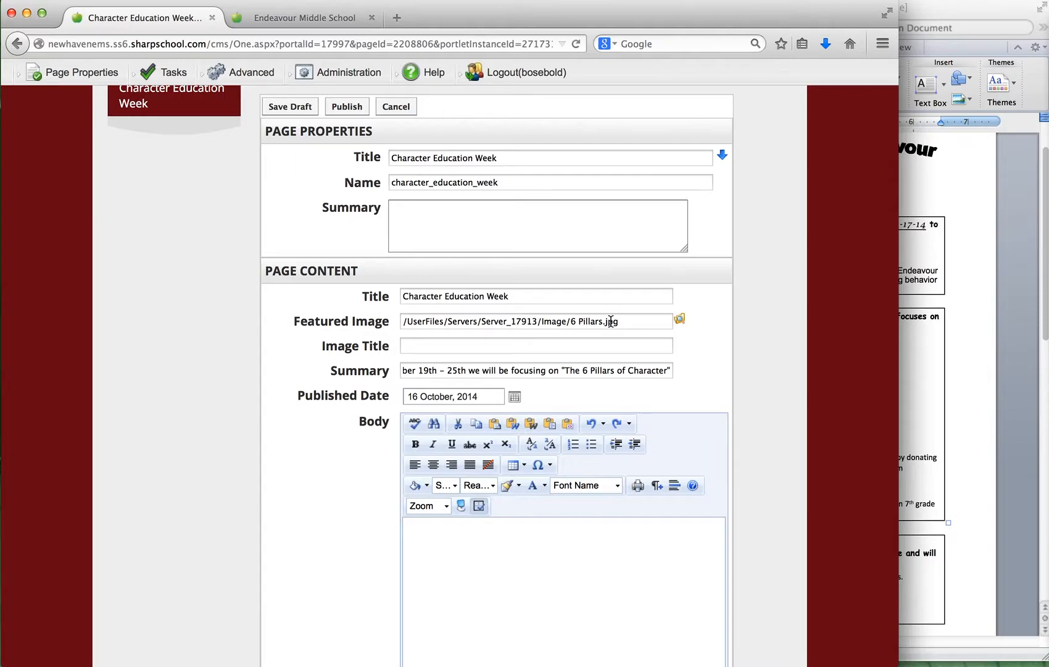
# Open the full Bullying Prevention Month article from the homepage's Recent News and examine how its body content is laid out.
pyautogui.scroll(-5, 487, 350)
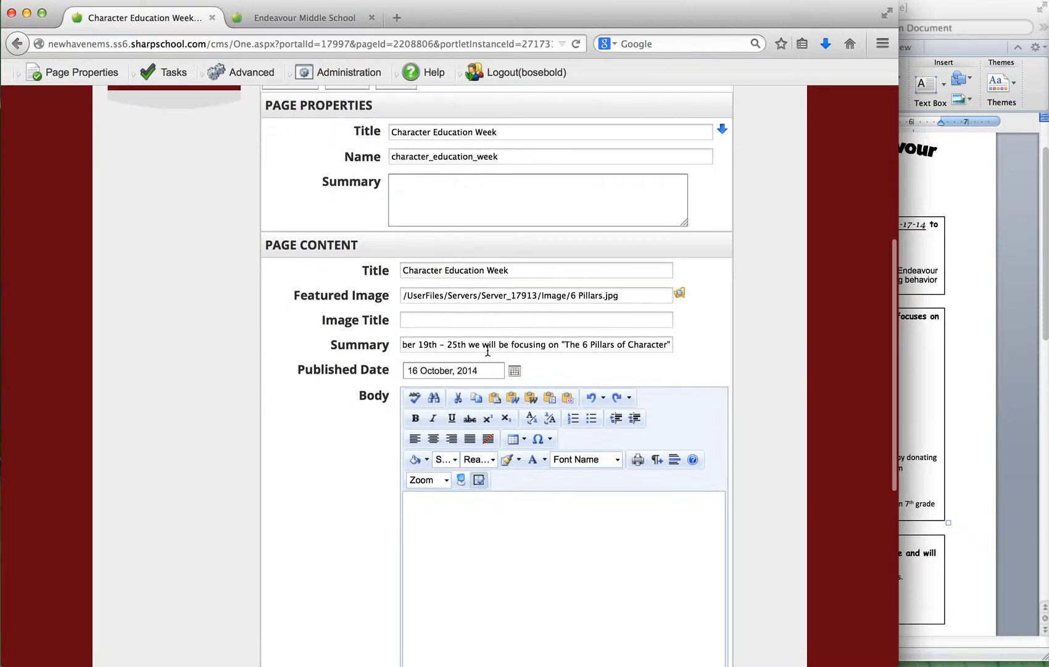
pyautogui.click(442, 396)
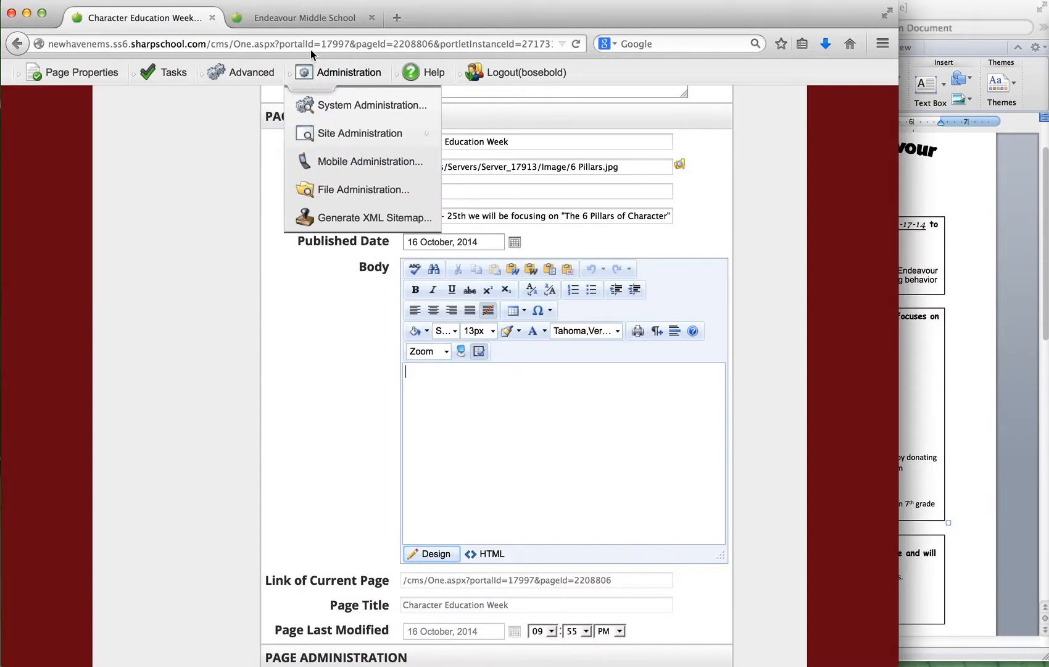
pyautogui.click(304, 16)
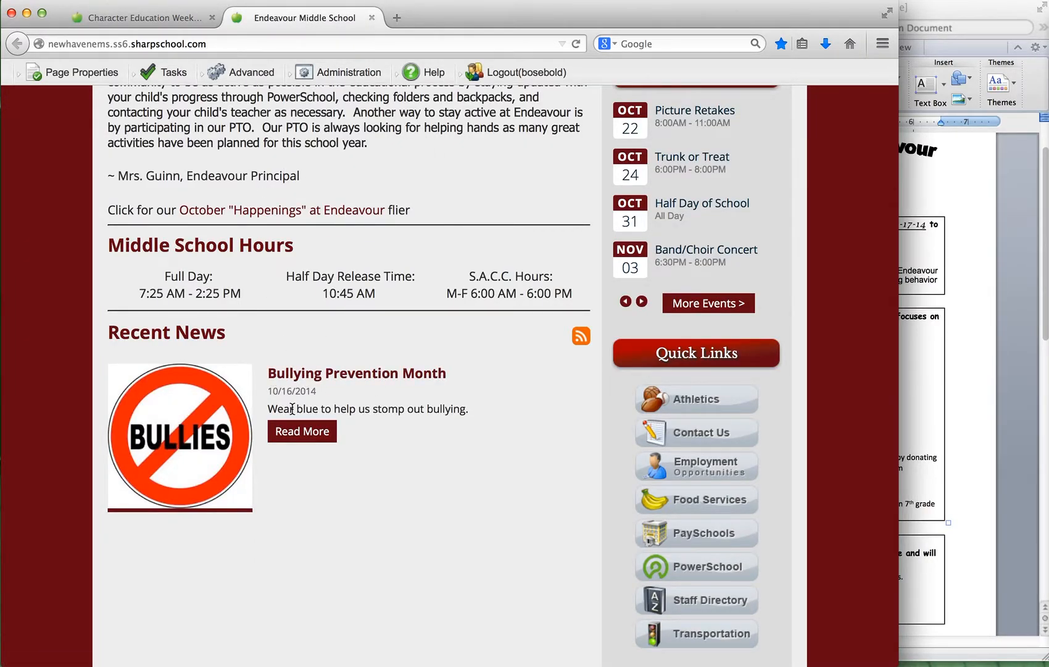
pyautogui.click(294, 431)
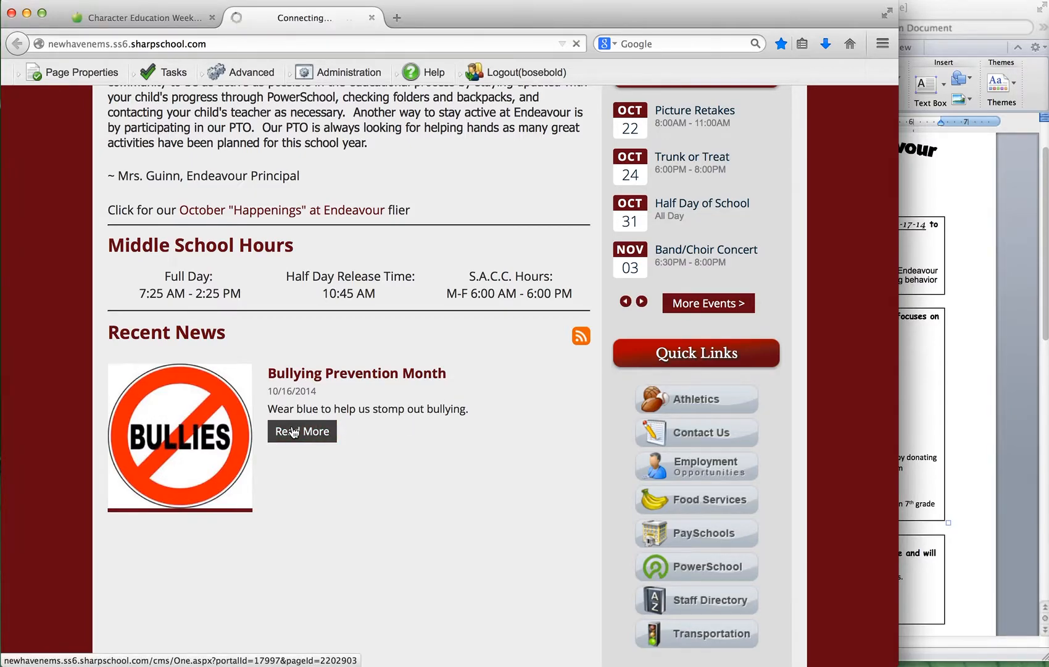
pyautogui.scroll(-5, 492, 440)
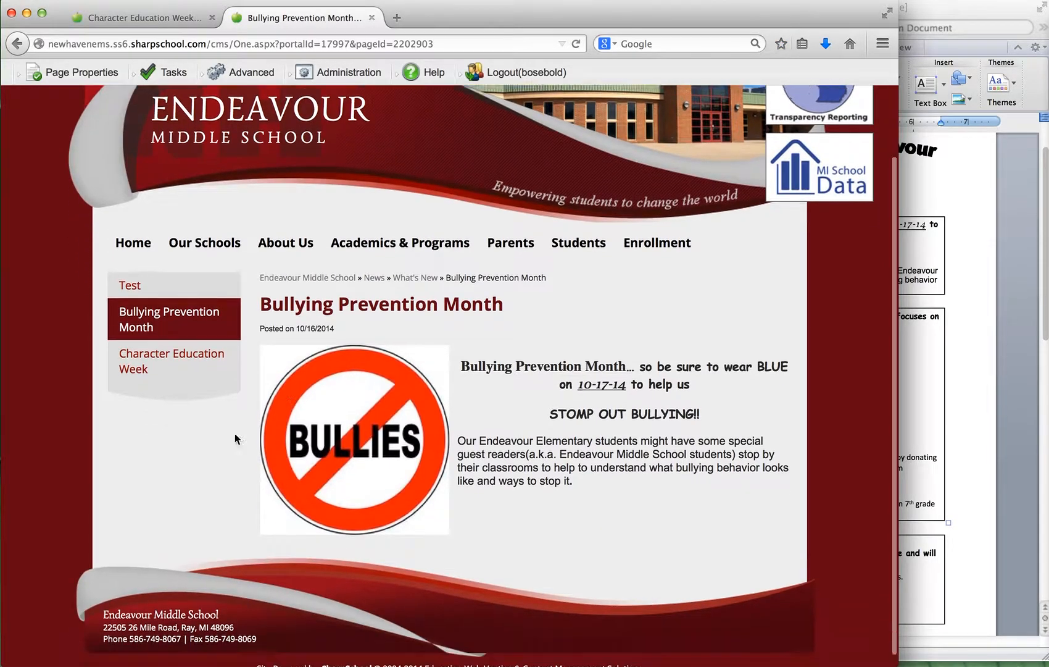
pyautogui.moveTo(459, 75)
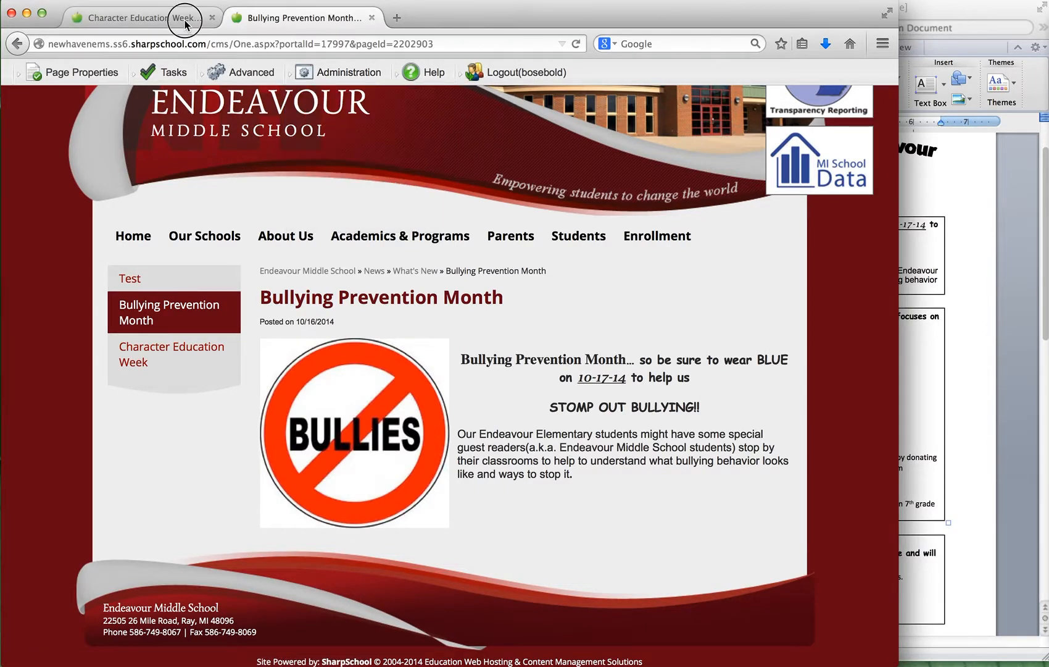
# Copy the flyer's Character Education Week text through "will be donated to support the" into the new page's Body, cleaning the Word formatting.
pyautogui.click(182, 19)
pyautogui.click(969, 306)
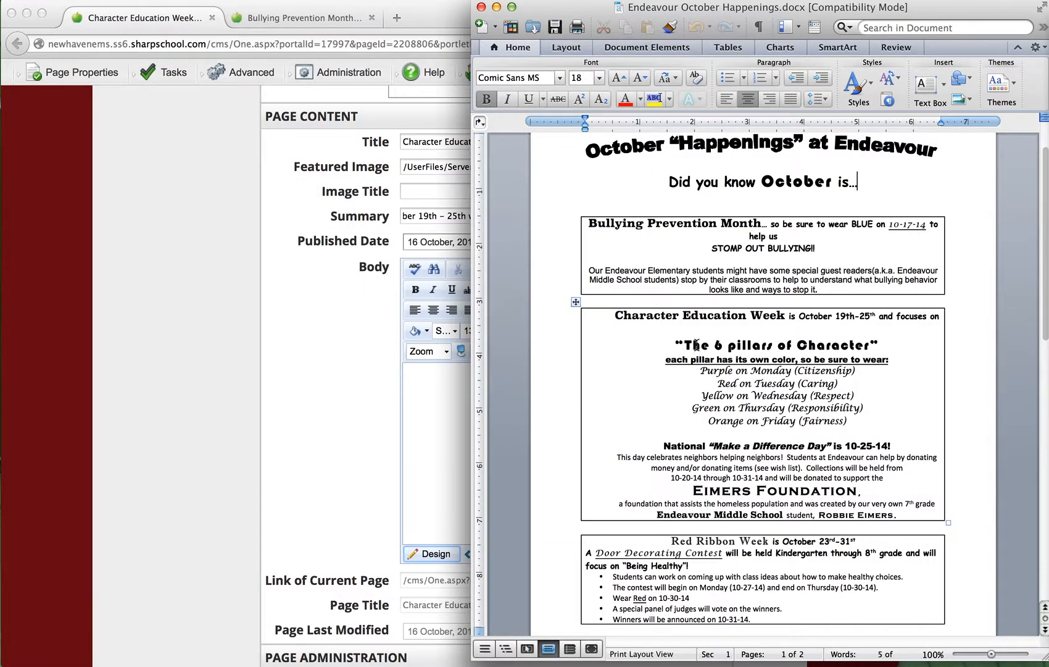
pyautogui.moveTo(602, 313); pyautogui.dragTo(884, 476)
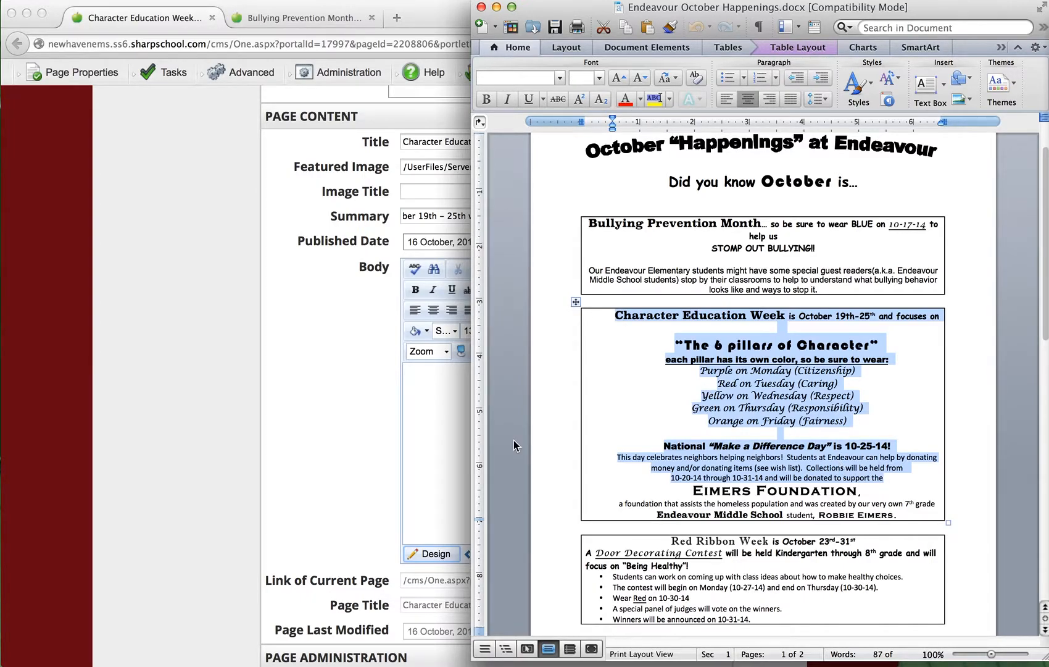
pyautogui.click(451, 425)
pyautogui.press('super+v')
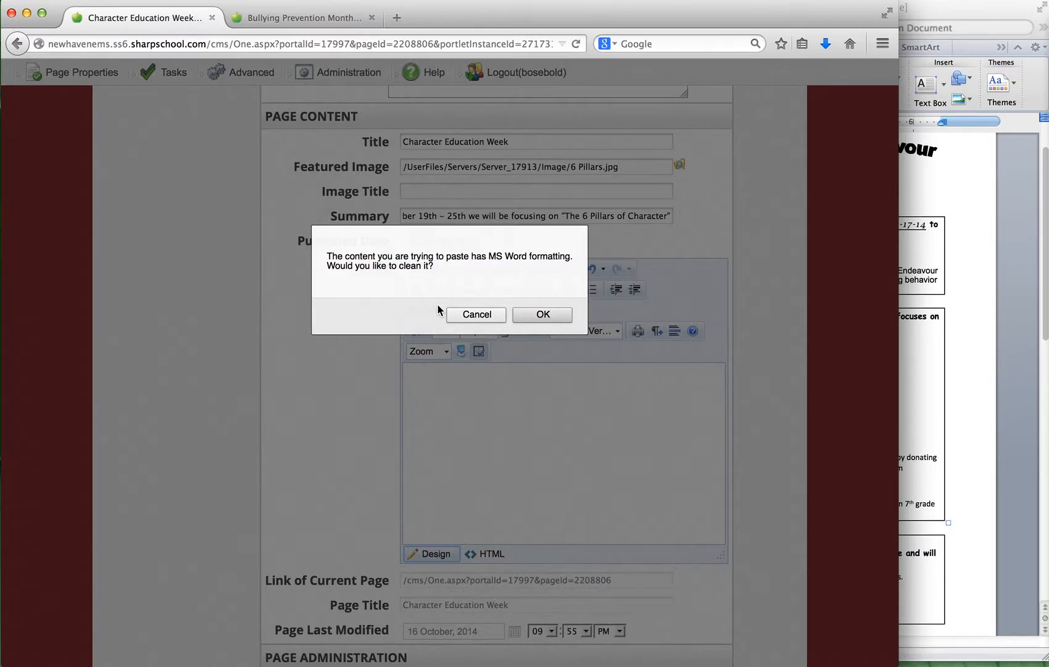
pyautogui.click(535, 313)
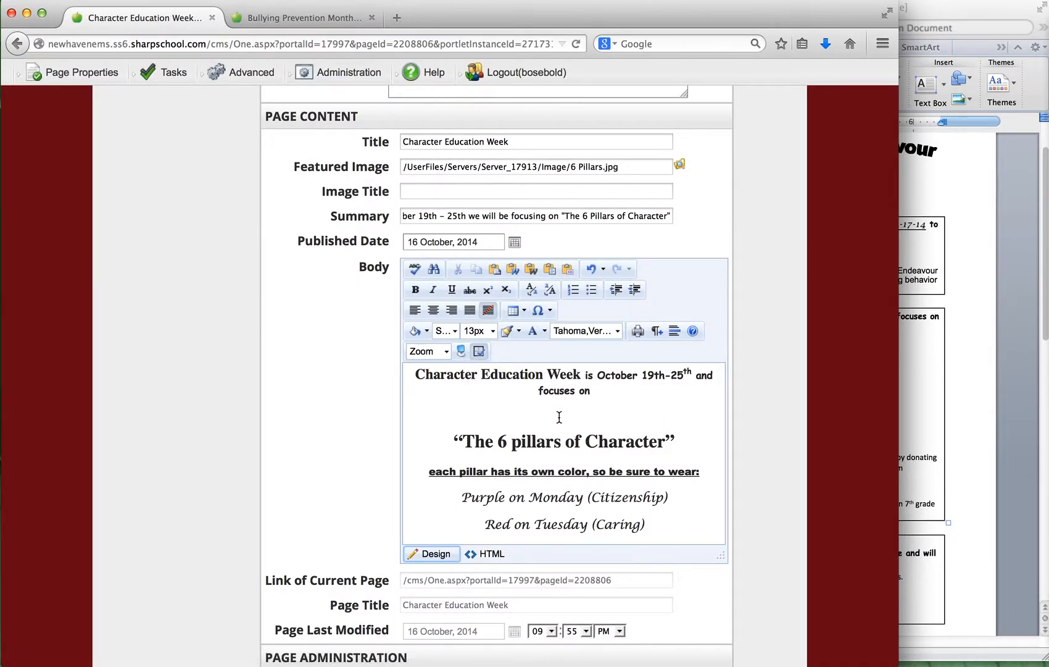
pyautogui.scroll(-5, 571, 439)
pyautogui.scroll(1, 571, 440)
pyautogui.scroll(-2, 570, 439)
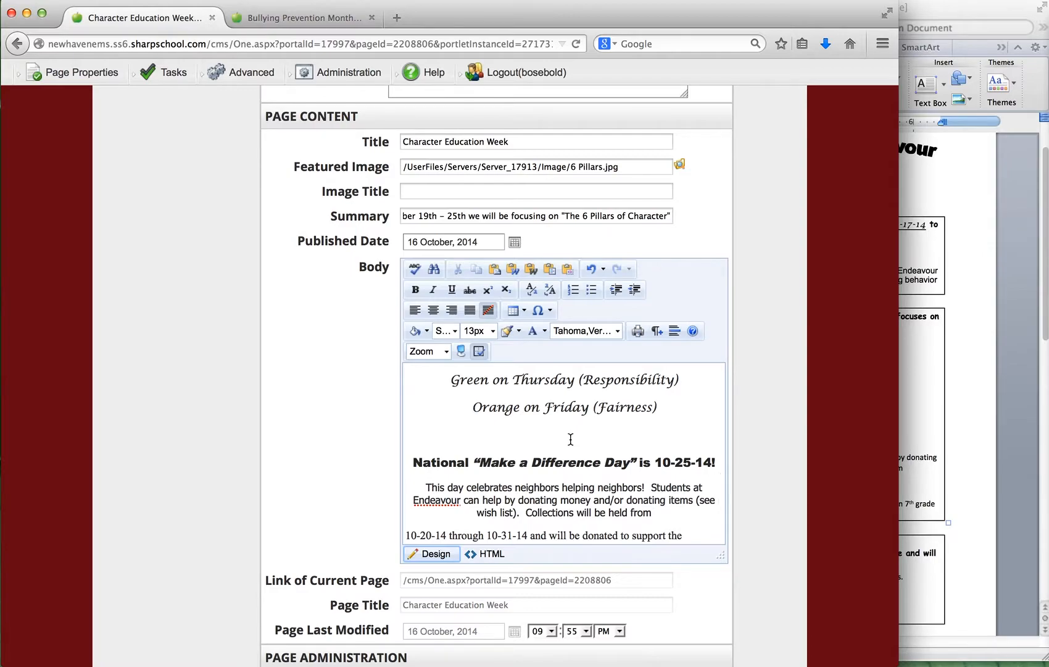
# Set the page's follow-up task to Archive on 26 October, 2014, checking the event dates in the flyer.
pyautogui.scroll(-2, 298, 430)
pyautogui.scroll(-5, 298, 424)
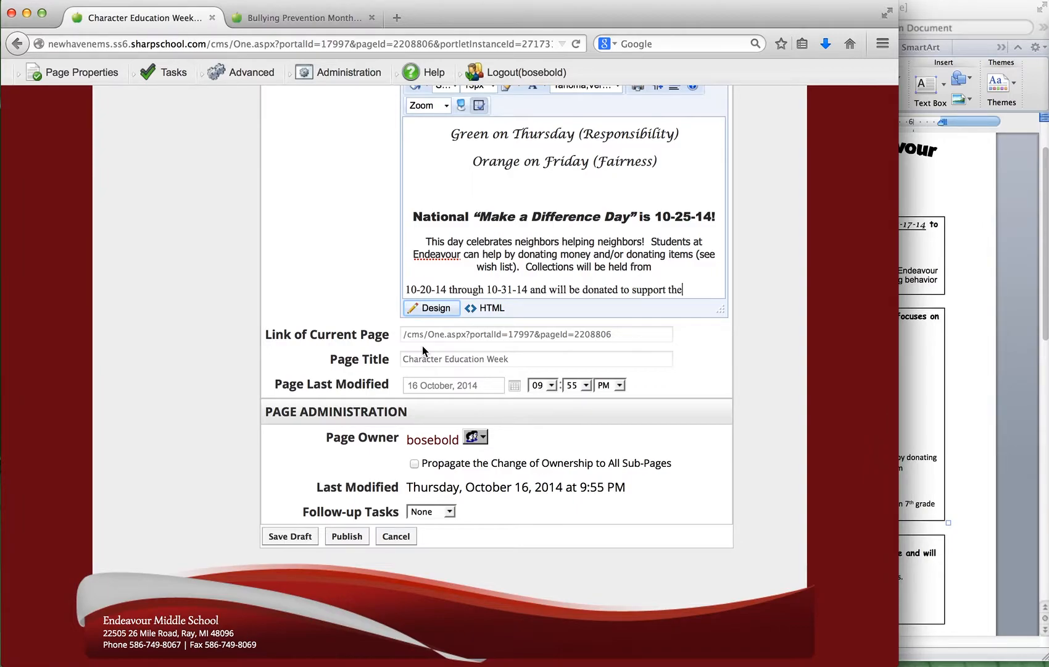
pyautogui.click(450, 514)
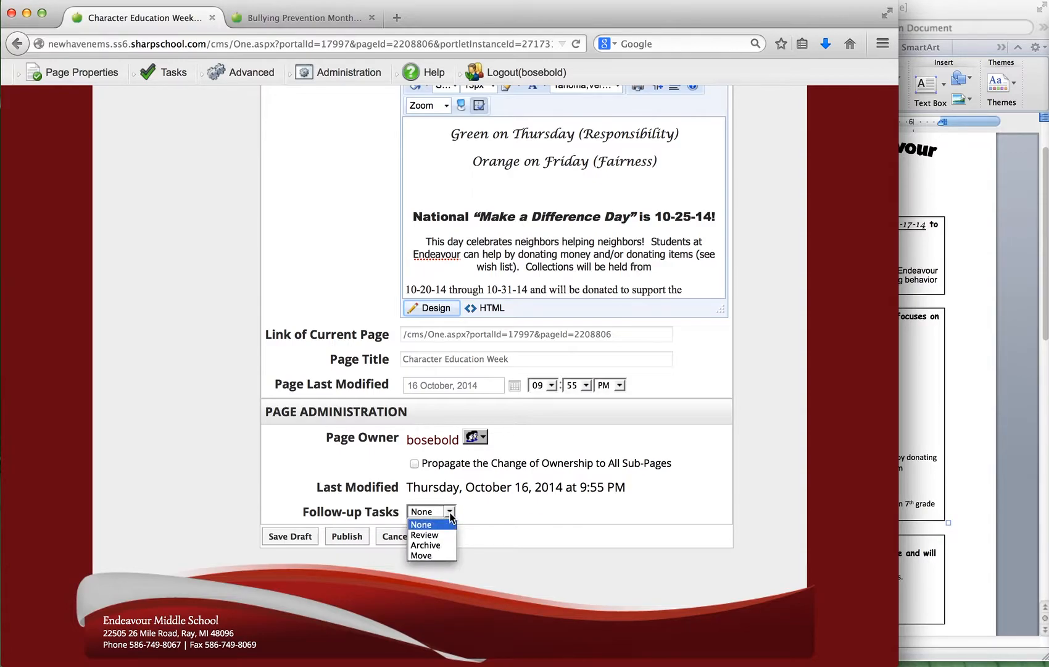
pyautogui.click(432, 545)
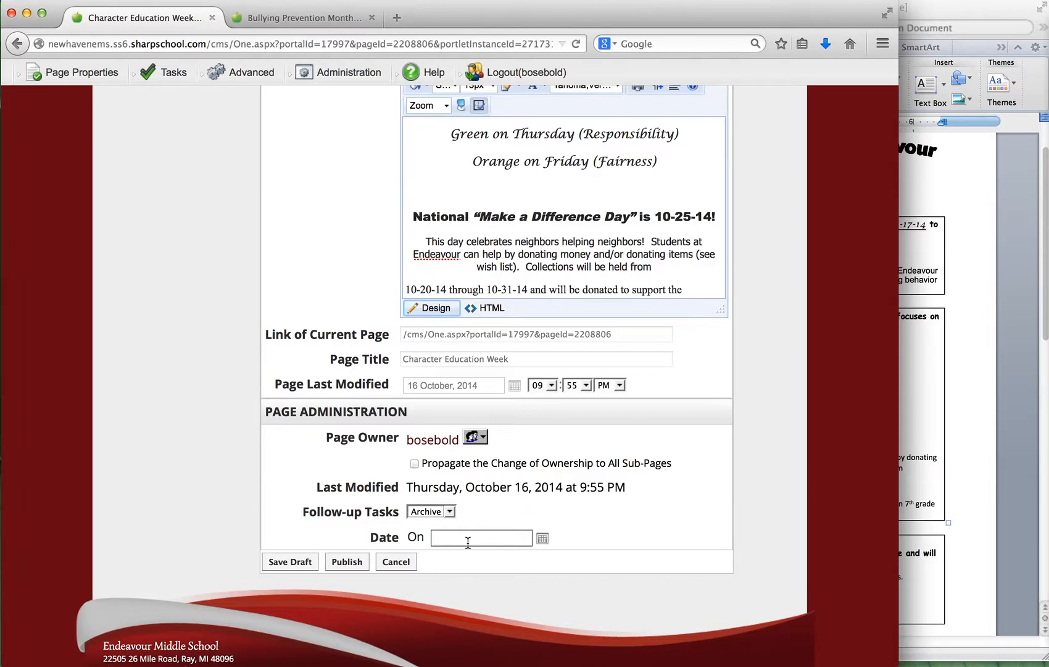
pyautogui.click(976, 338)
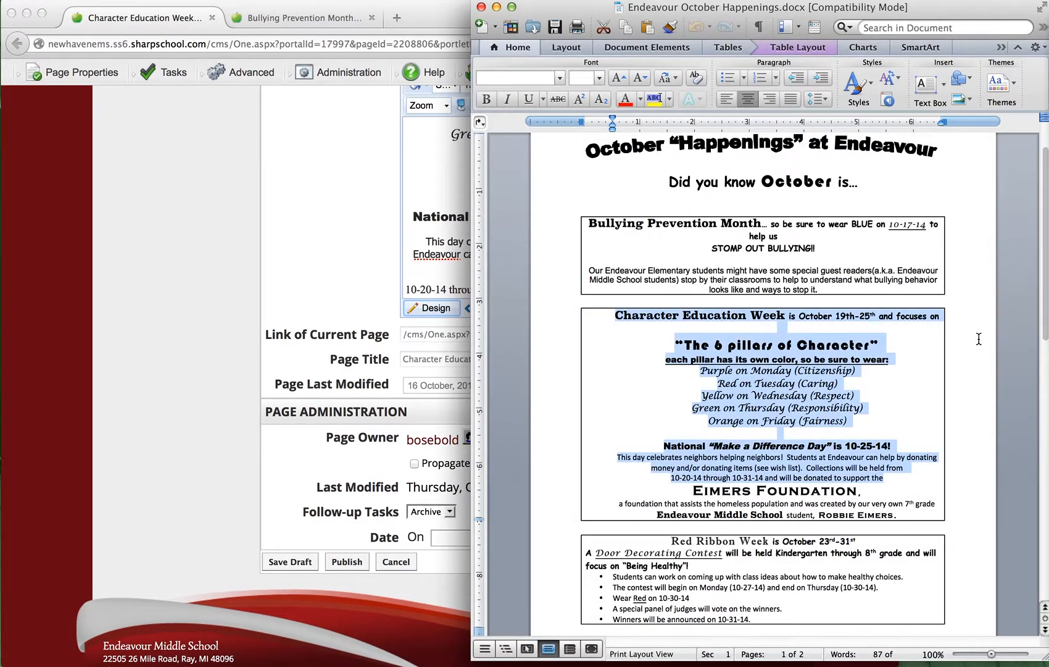
pyautogui.click(325, 480)
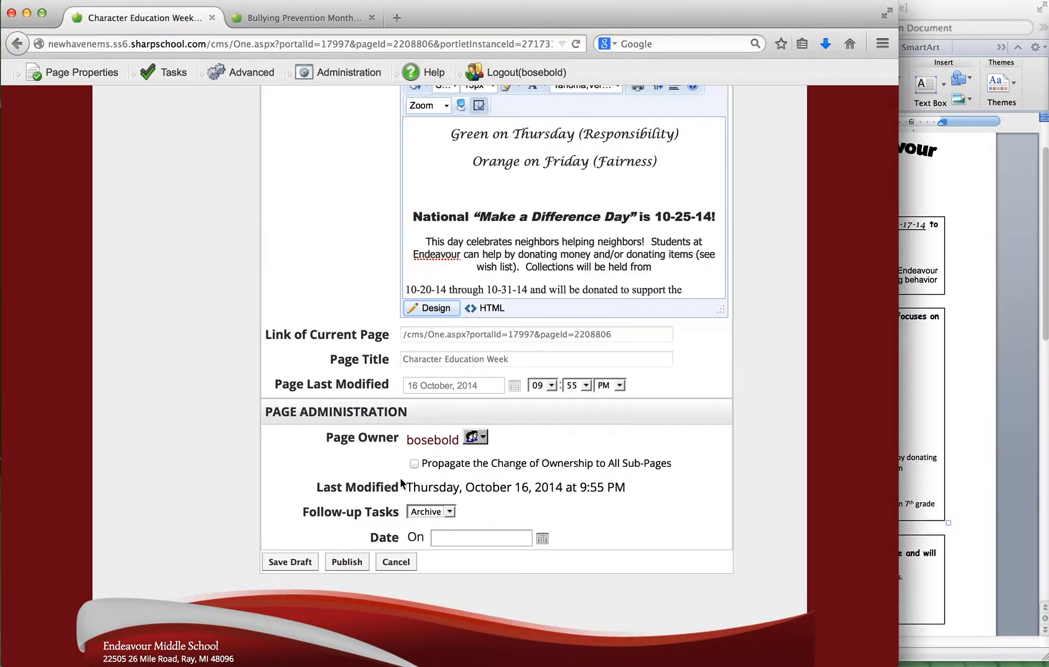
pyautogui.click(543, 539)
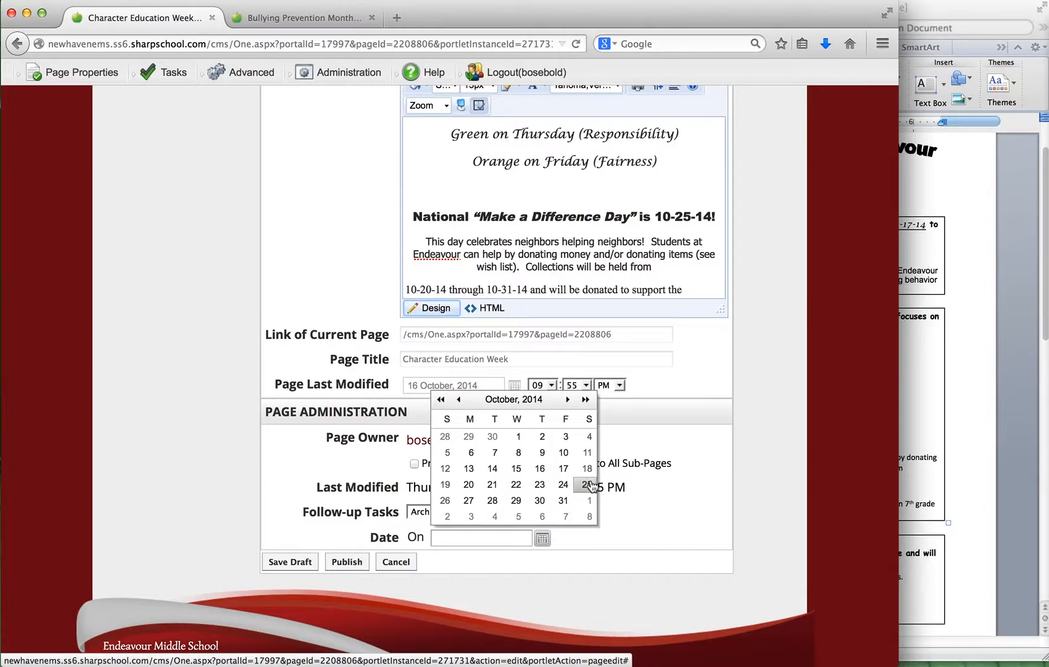
pyautogui.click(445, 501)
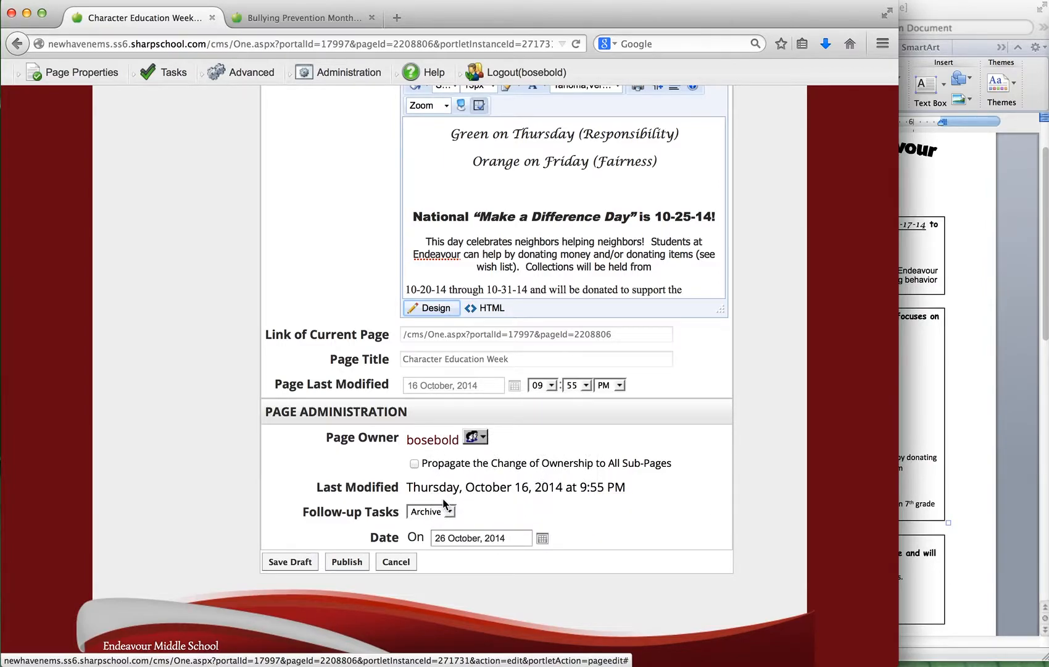
# Publish the Character Education Week page and check both the full article and its Recent News entry on the school homepage.
pyautogui.click(348, 562)
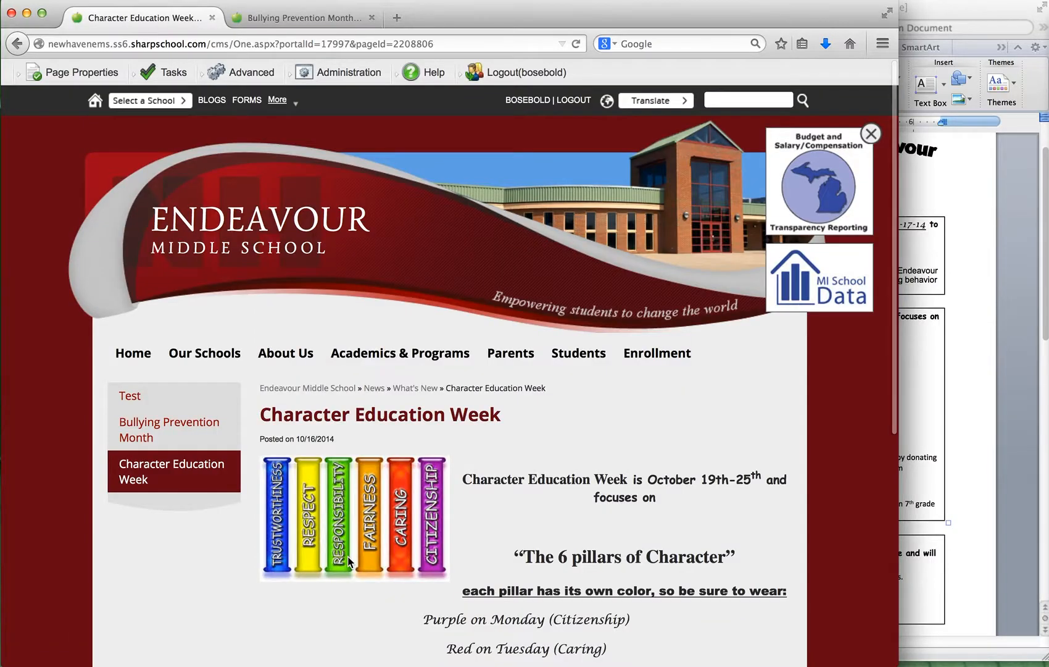
pyautogui.scroll(-3, 591, 587)
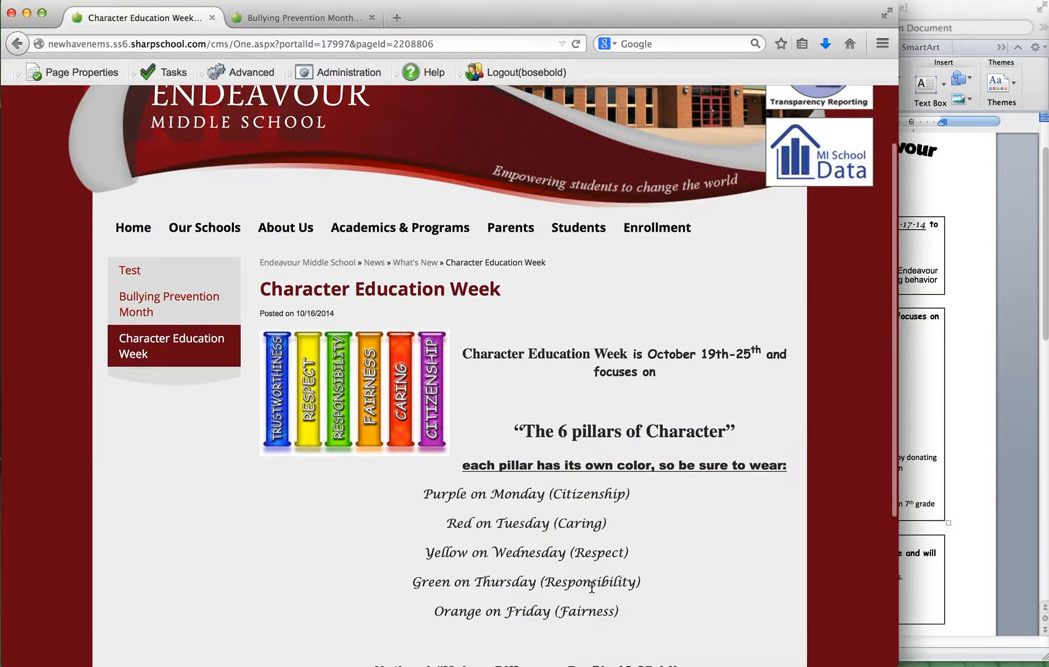
pyautogui.scroll(-4, 592, 586)
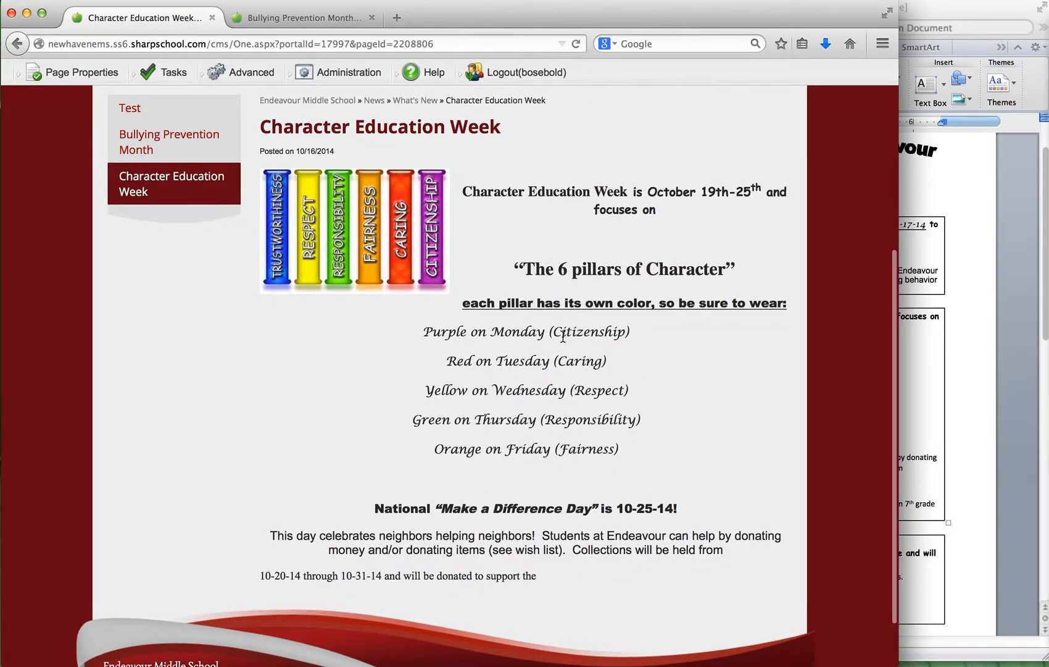
pyautogui.scroll(7, 562, 337)
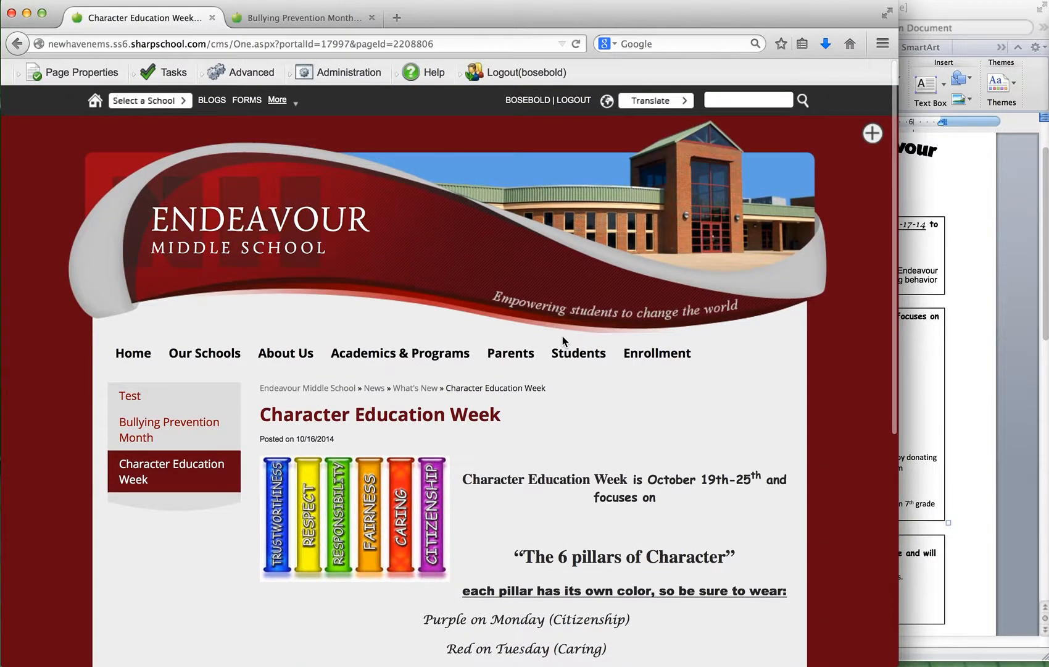
pyautogui.click(236, 227)
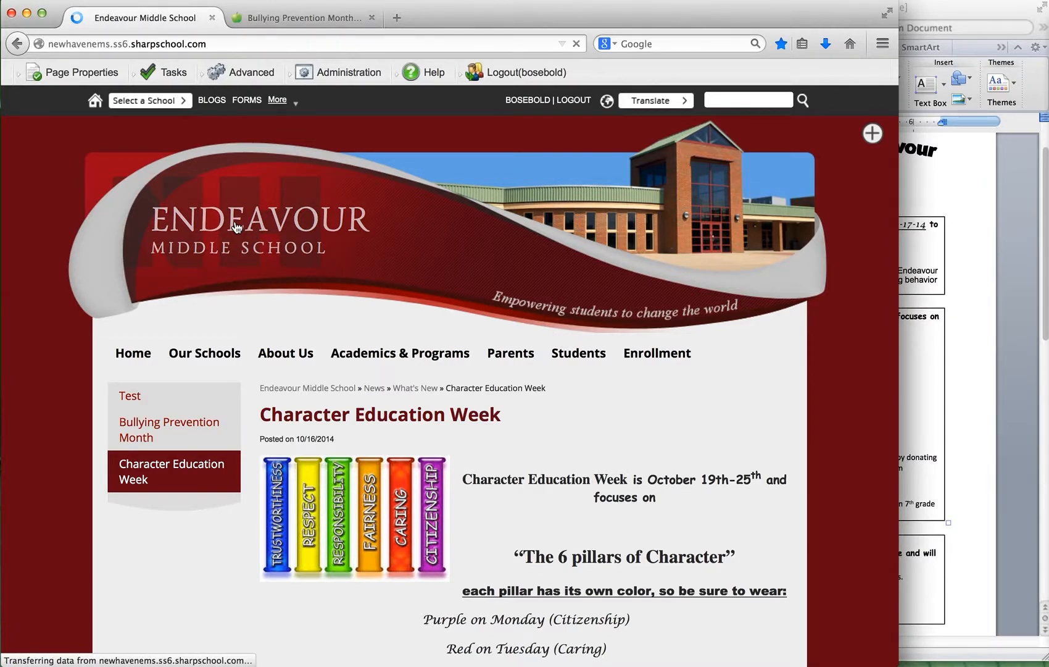
pyautogui.scroll(-15, 267, 374)
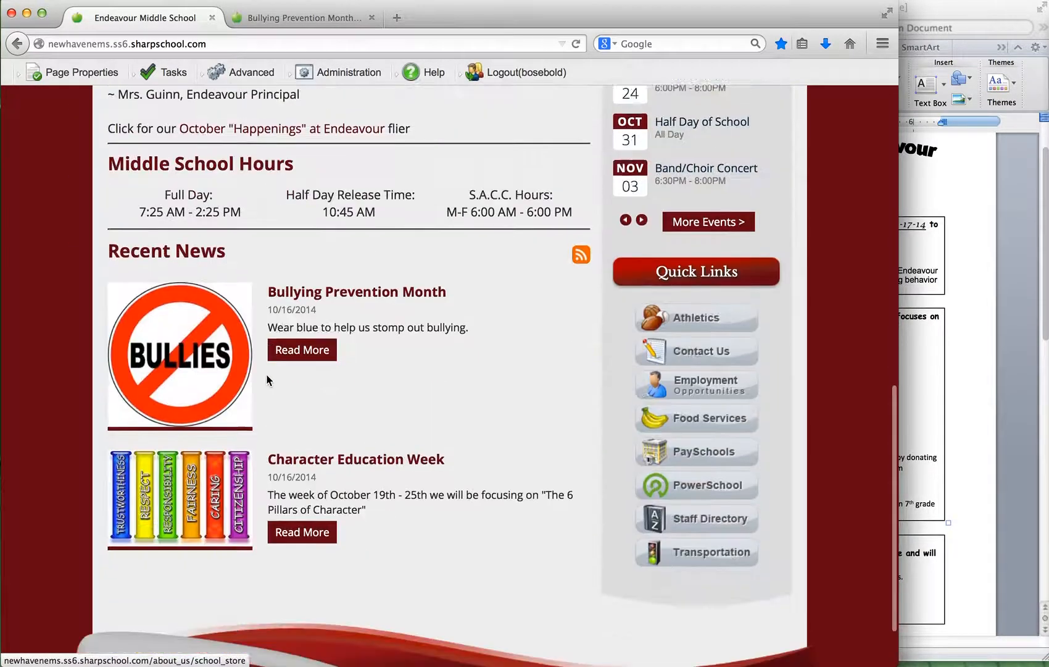